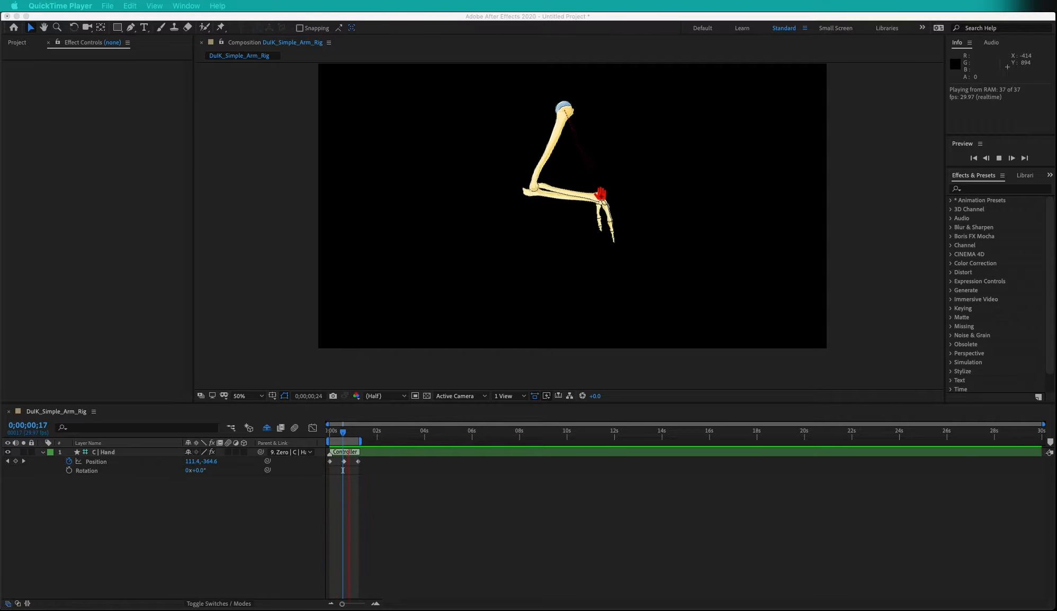
# Stop the rig's preview playback and park the composition at its start
pyautogui.click(349, 315)
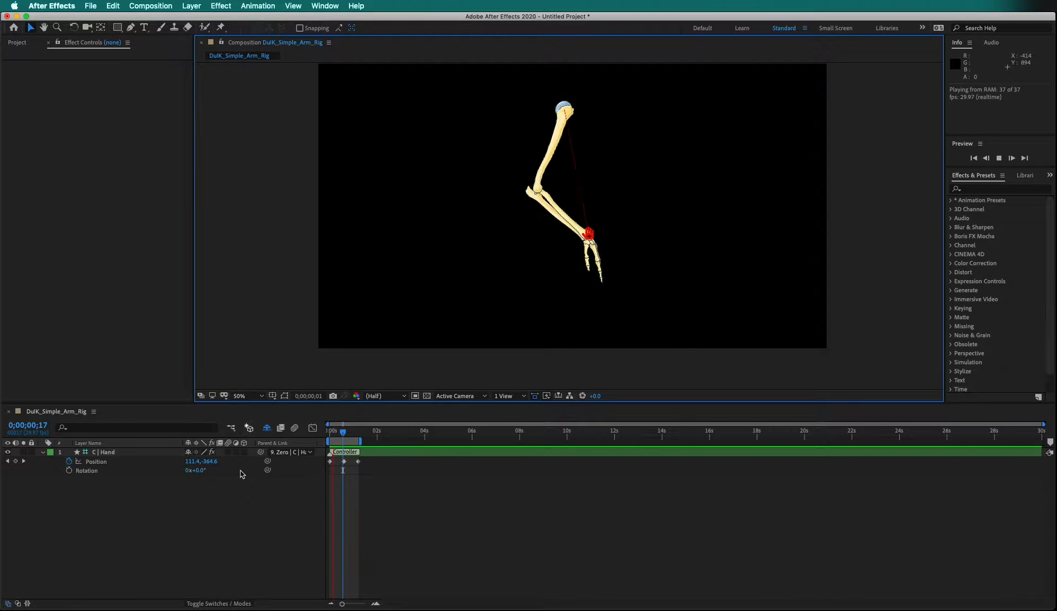
pyautogui.click(107, 234)
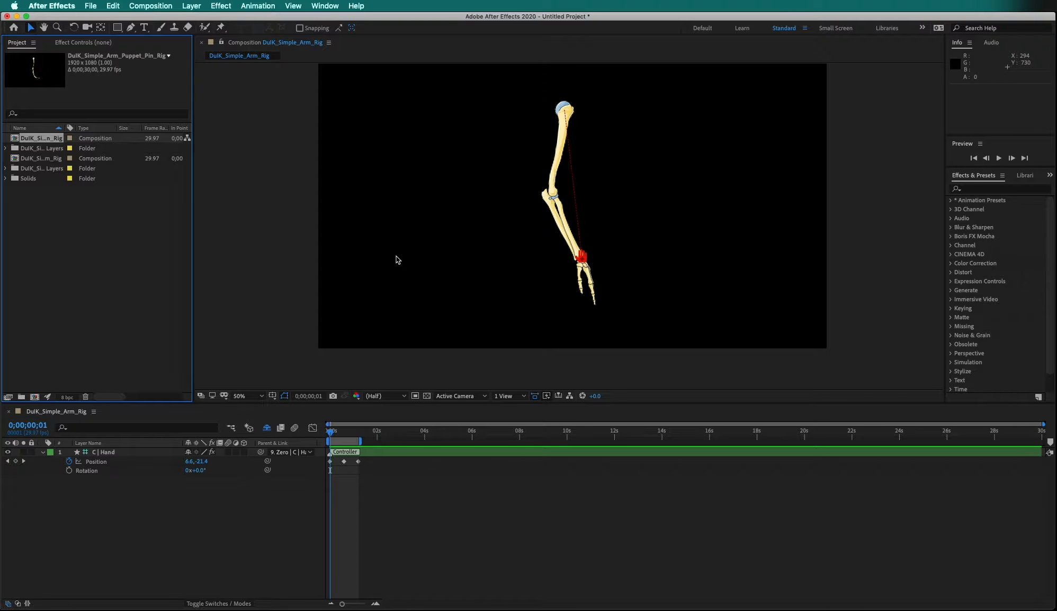
# Import Puppet_Pin_Rig.psd as a Composition - Retain Layer Sizes and open the new composition
pyautogui.click(88, 6)
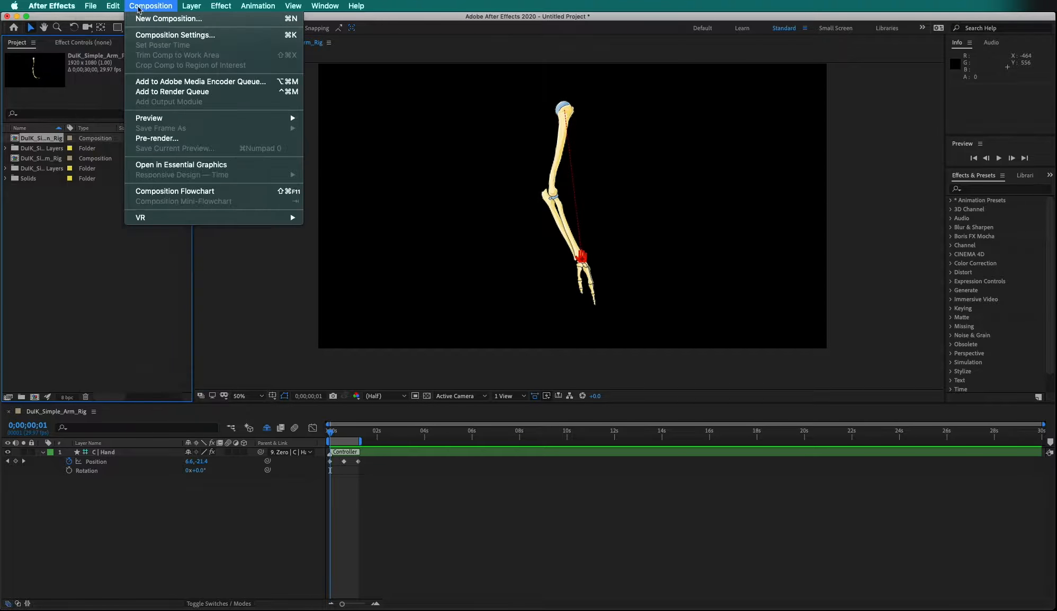
pyautogui.click(273, 145)
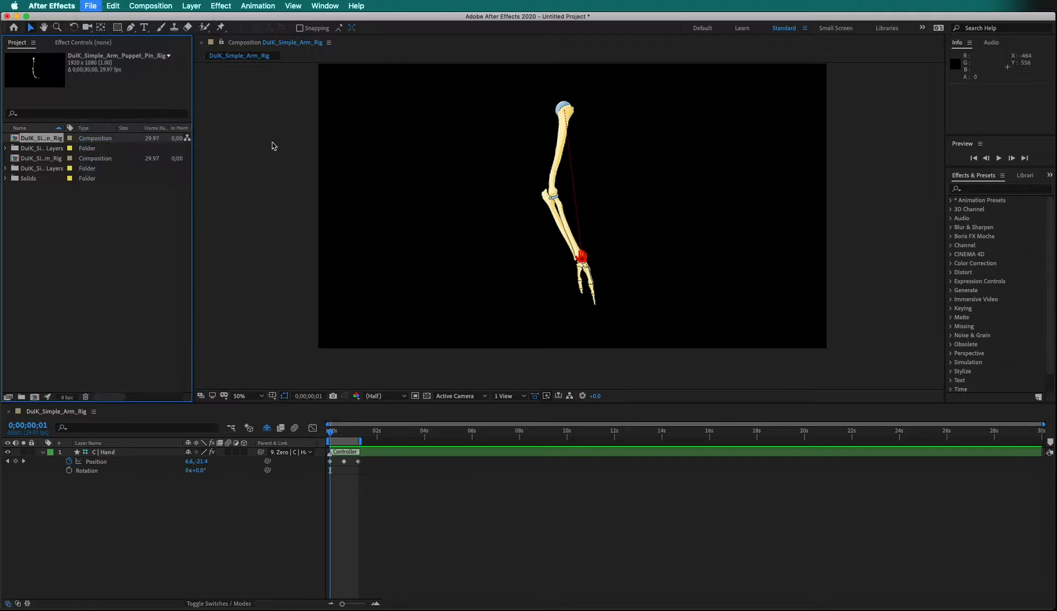
pyautogui.click(623, 201)
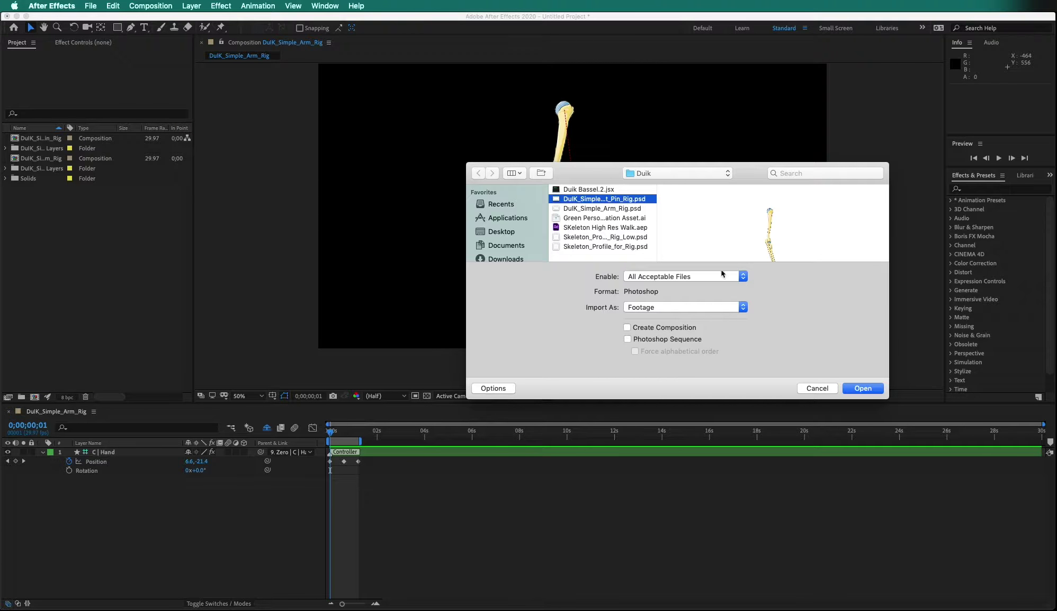
pyautogui.click(691, 310)
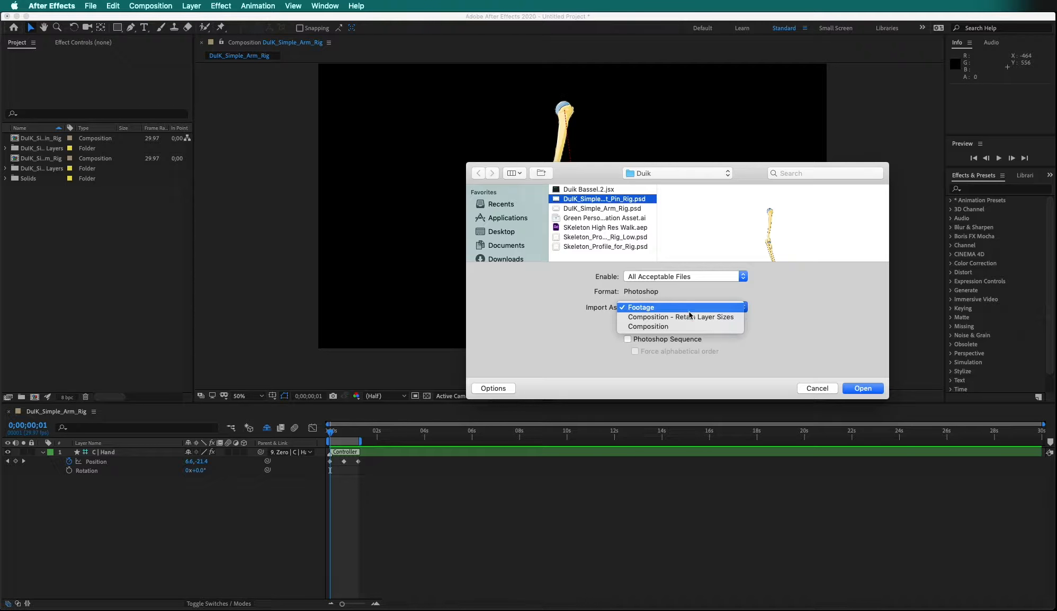
pyautogui.click(690, 318)
pyautogui.click(861, 389)
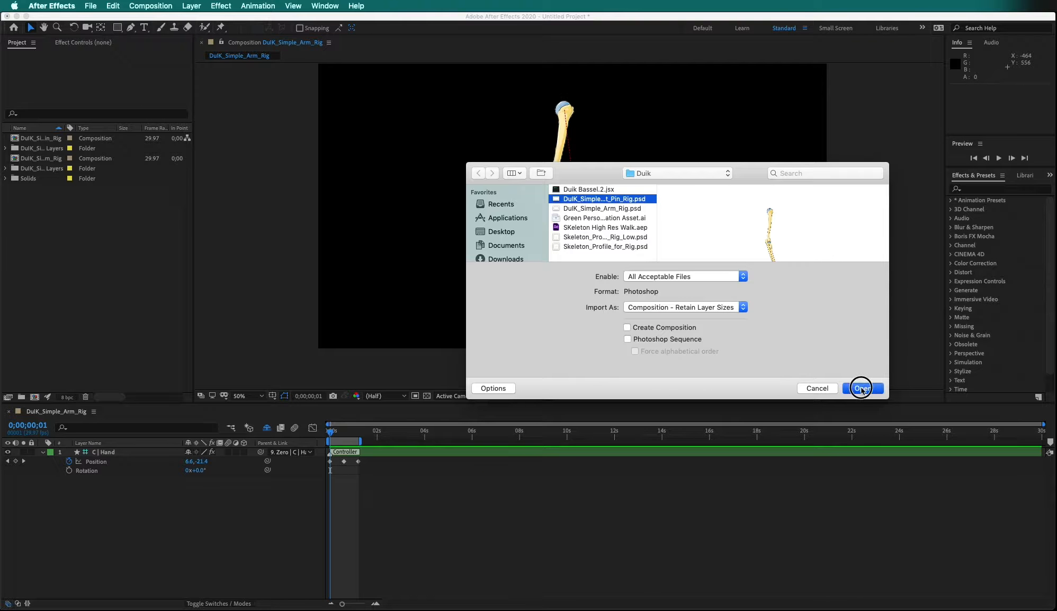
pyautogui.click(567, 360)
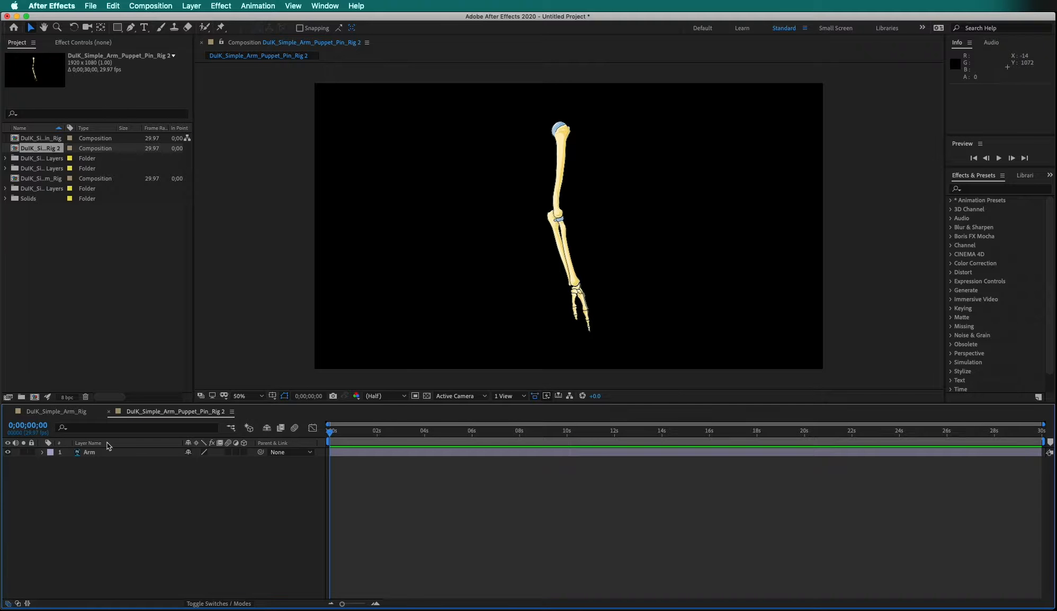
pyautogui.click(5, 453)
pyautogui.click(8, 452)
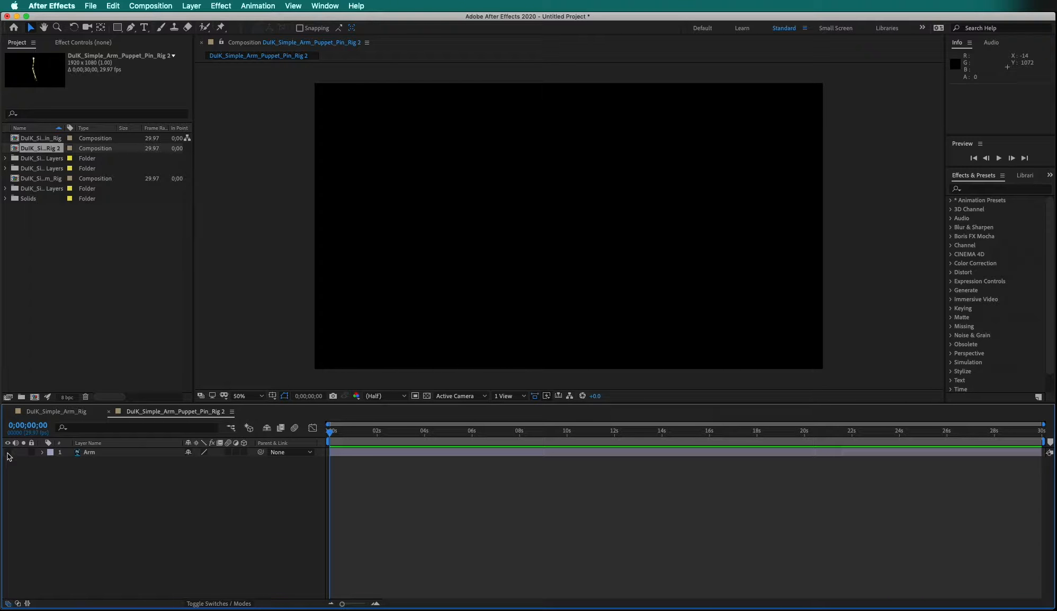
pyautogui.click(8, 453)
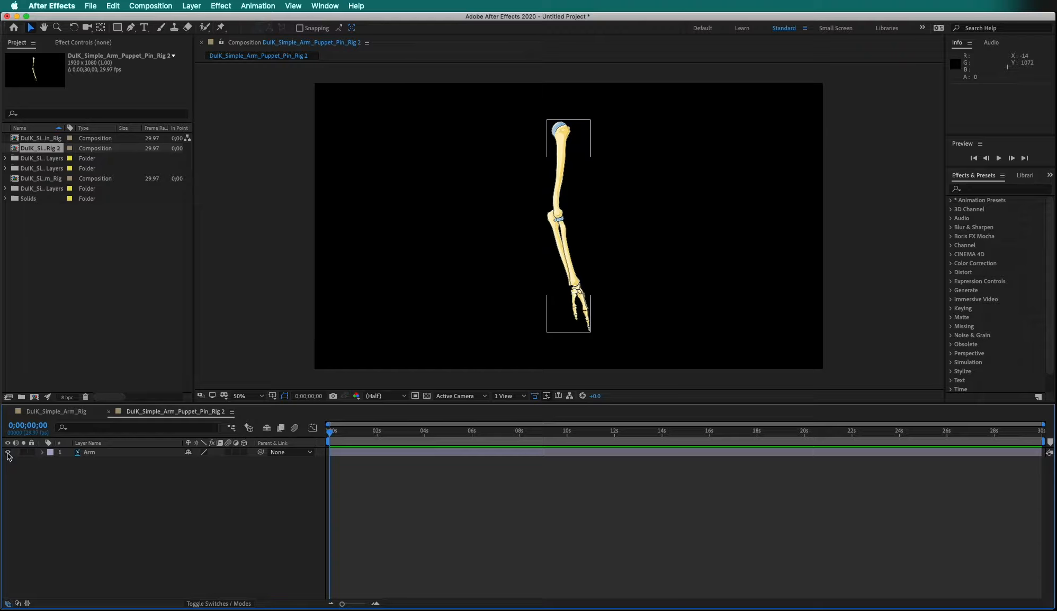
pyautogui.click(271, 242)
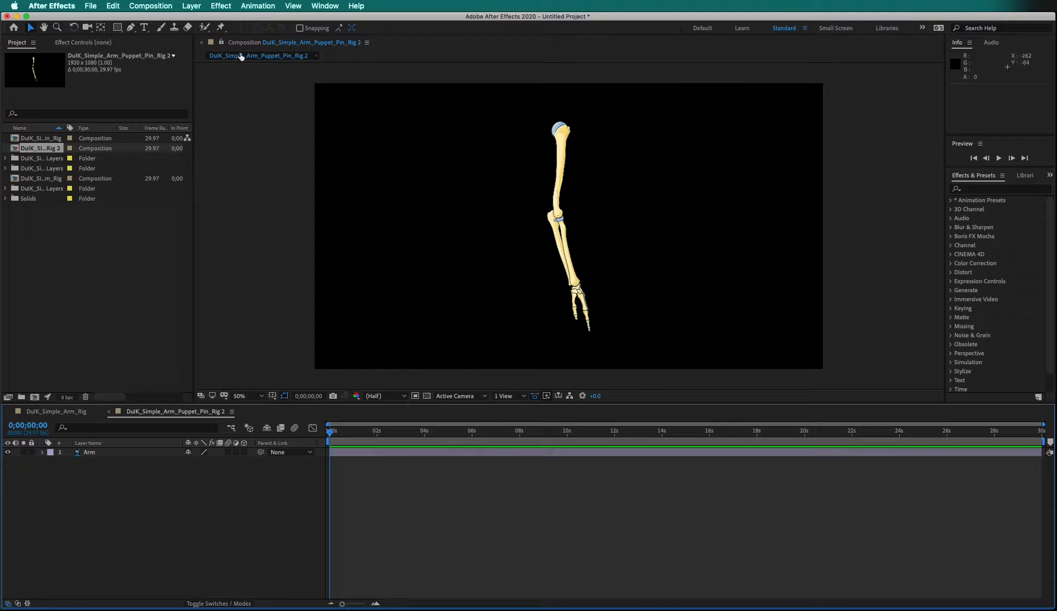
# Place Puppet Position pins at the arm's shoulder, elbow, wrist and fingertip
pyautogui.click(222, 28)
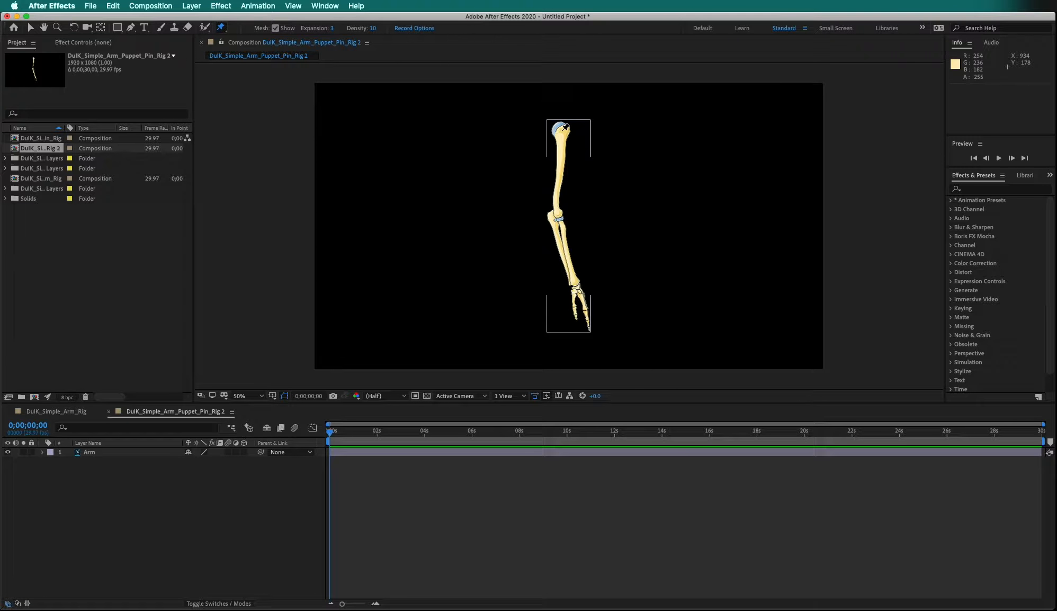
pyautogui.click(562, 130)
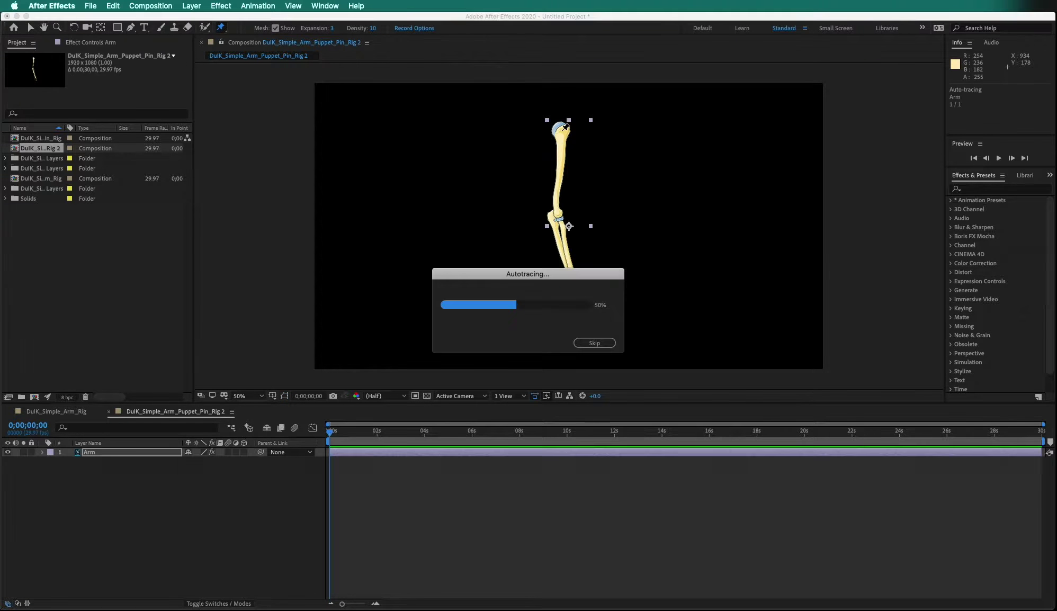
pyautogui.click(555, 218)
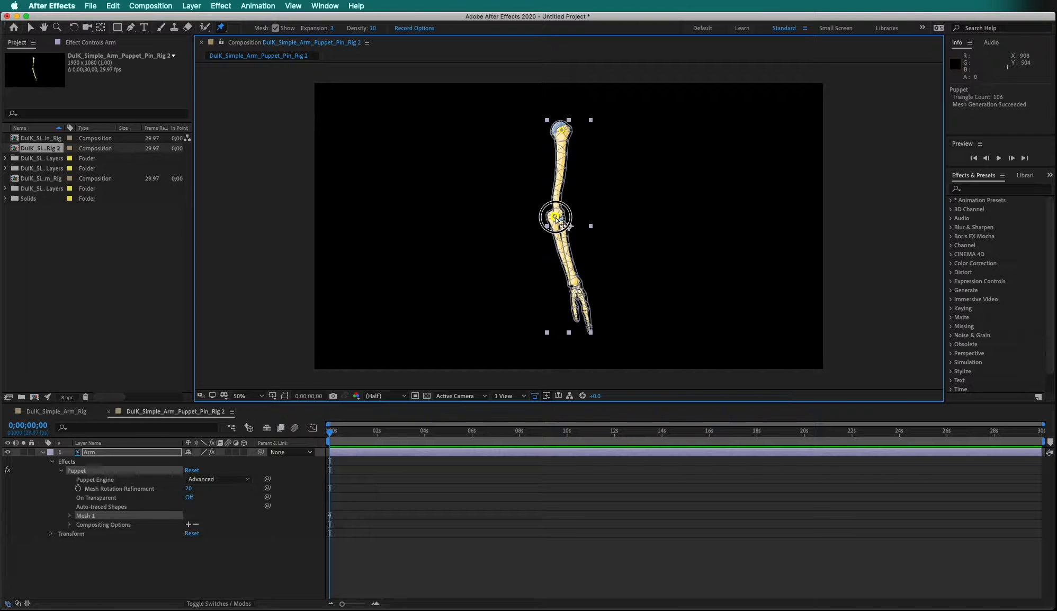
pyautogui.click(576, 287)
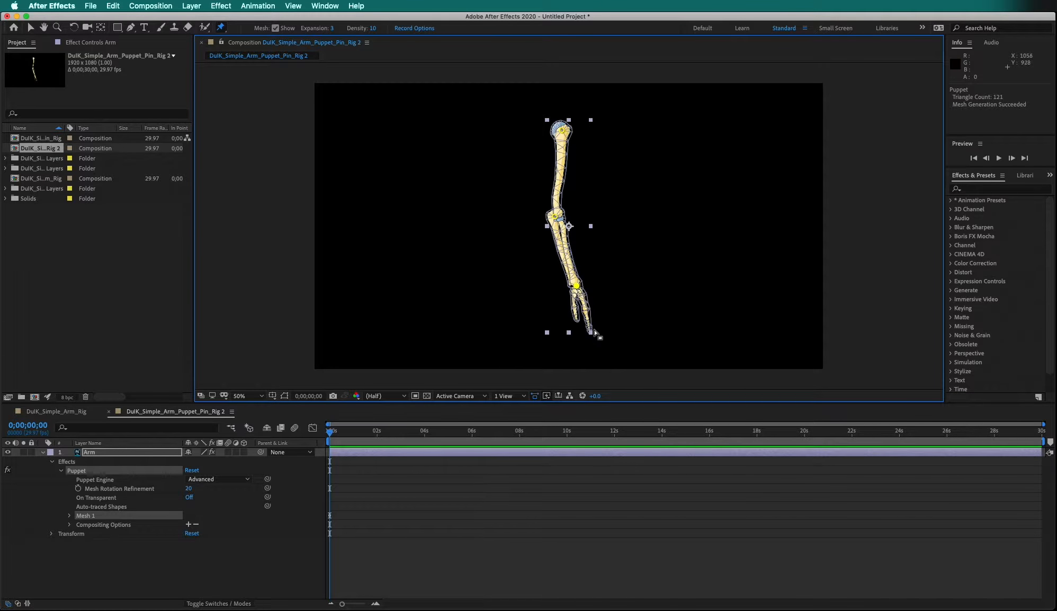
pyautogui.scroll(2, 593, 332)
pyautogui.scroll(2, 594, 333)
pyautogui.scroll(-3, 593, 333)
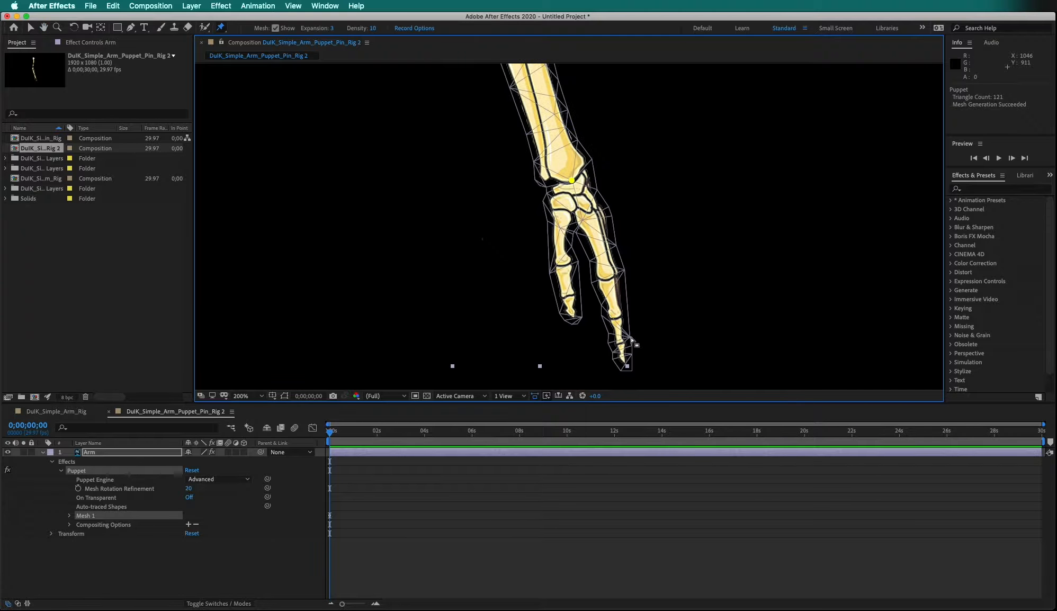
pyautogui.click(623, 355)
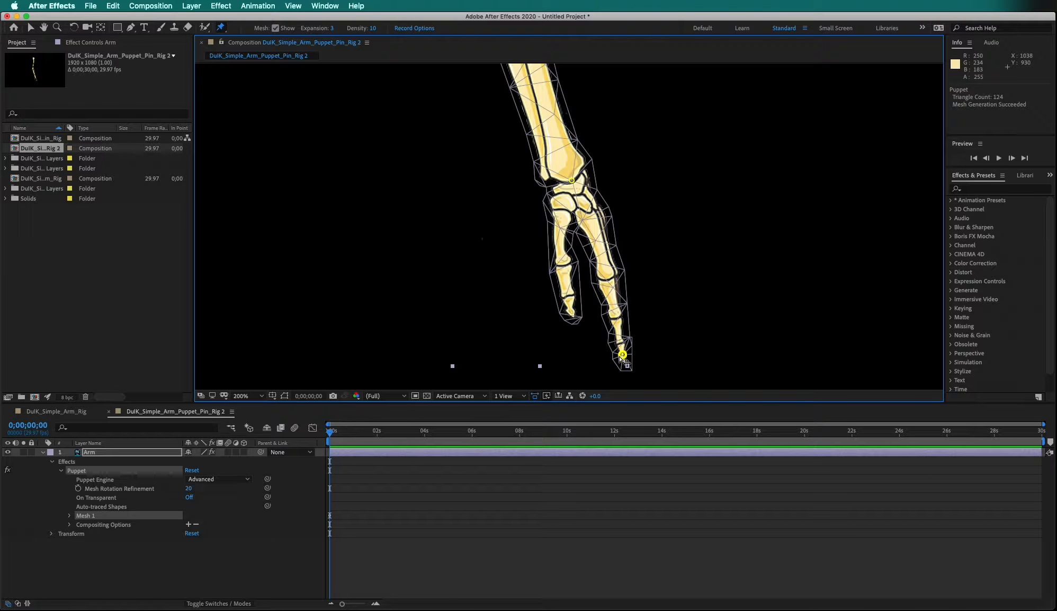
# Rename Puppet Pin 4 to Arm Tip and Puppet Pin 3 to Hand under Mesh 1 > Deform
pyautogui.click(70, 516)
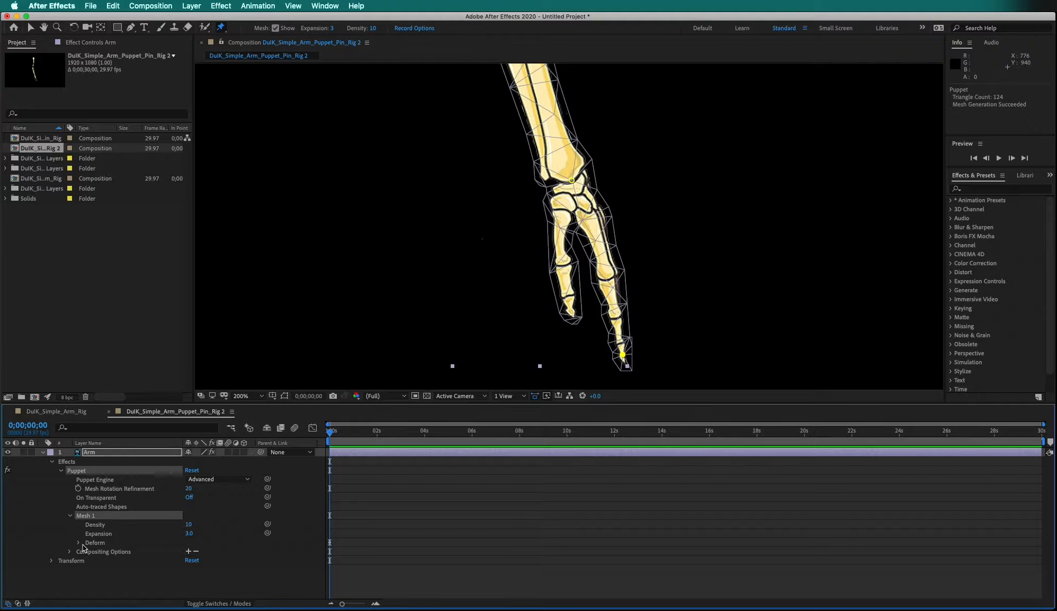
pyautogui.click(78, 542)
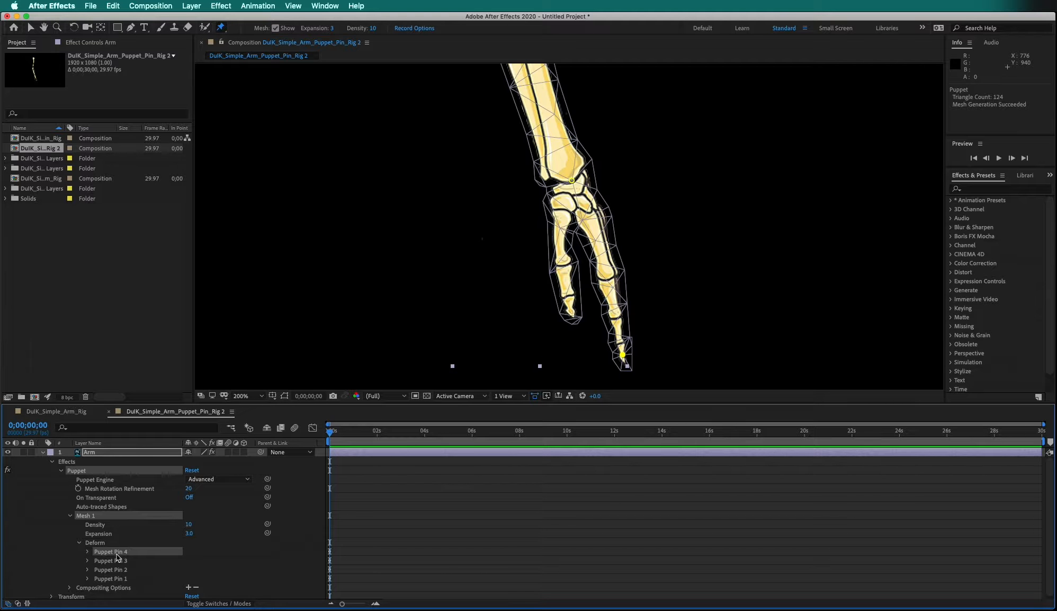
pyautogui.press('Return')
pyautogui.write('Arm Tip')
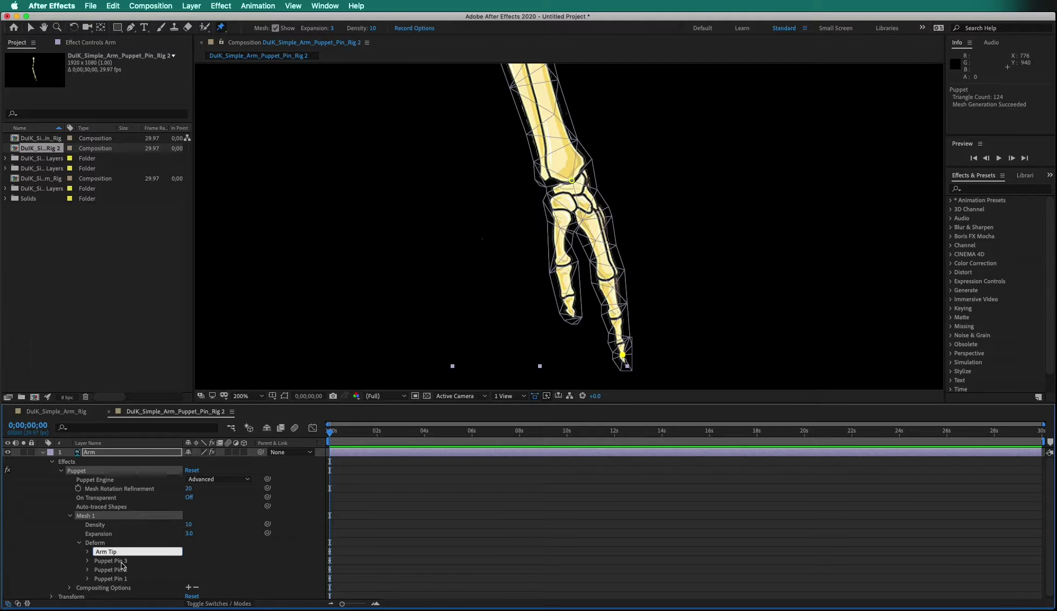
pyautogui.click(122, 561)
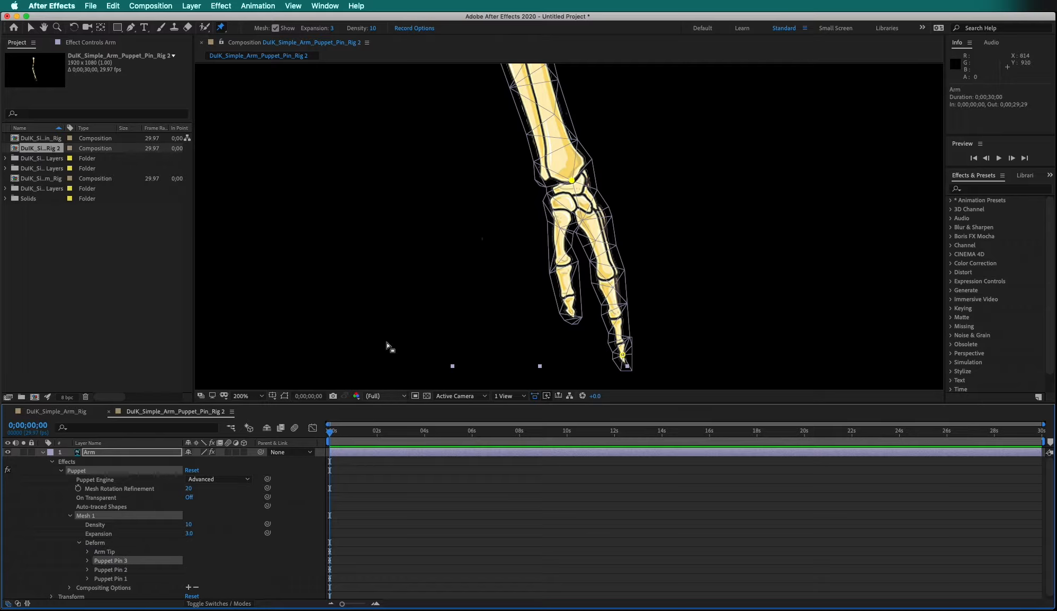
pyautogui.press('Return')
pyautogui.write('Han')
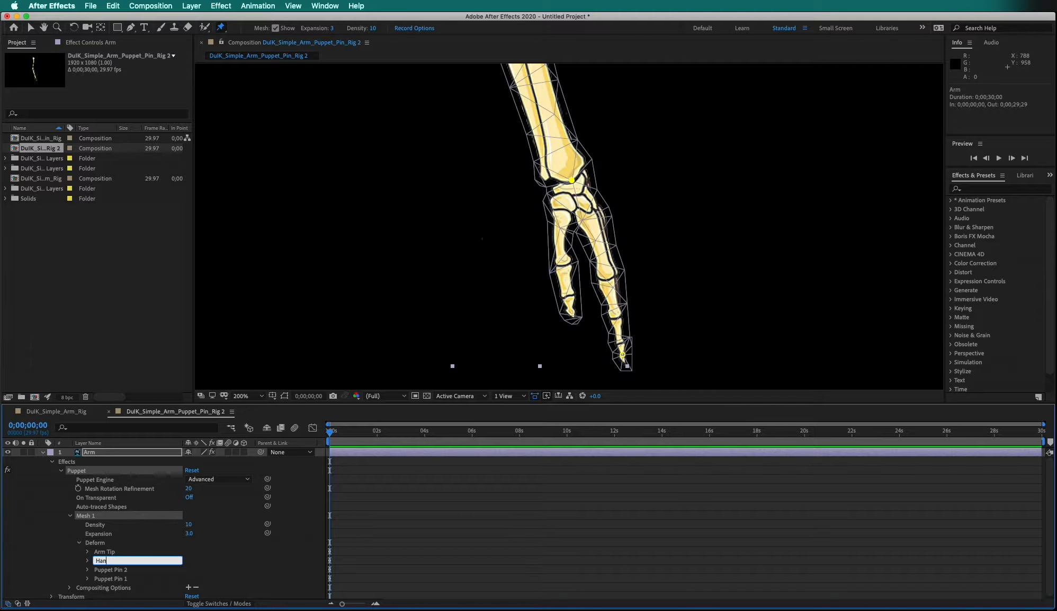
pyautogui.press('Return')
# Rename Puppet Pin 2 to Forearm and Puppet Pin 1 to Arm
pyautogui.click(117, 569)
pyautogui.press('Return')
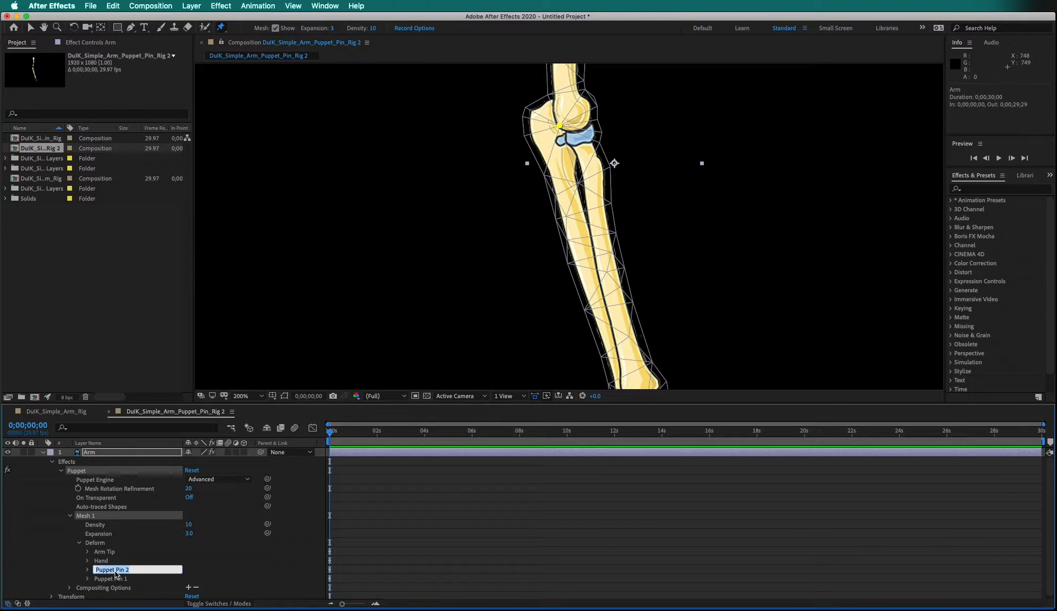
pyautogui.write('Forearm')
pyautogui.press('Return')
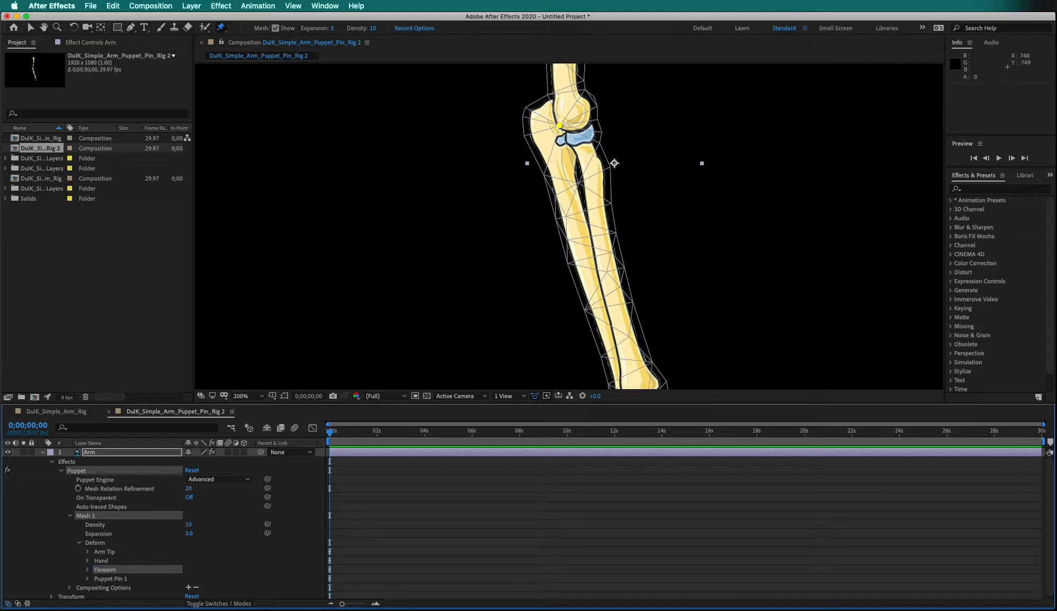
pyautogui.hotkey('shift', '/')
pyautogui.click(109, 579)
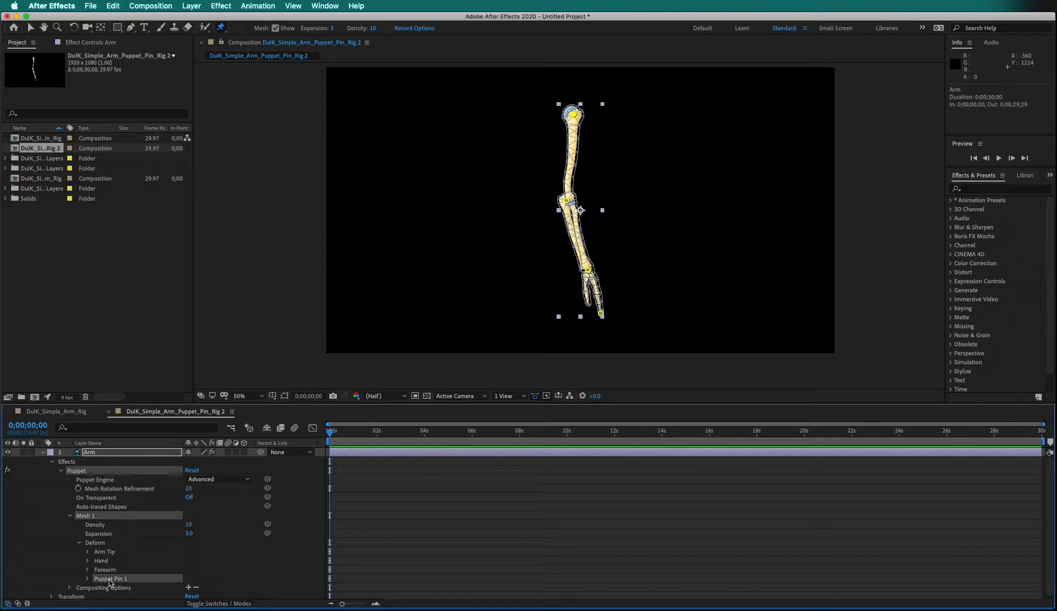
pyautogui.press('Return')
pyautogui.write('Arm')
pyautogui.press('Return')
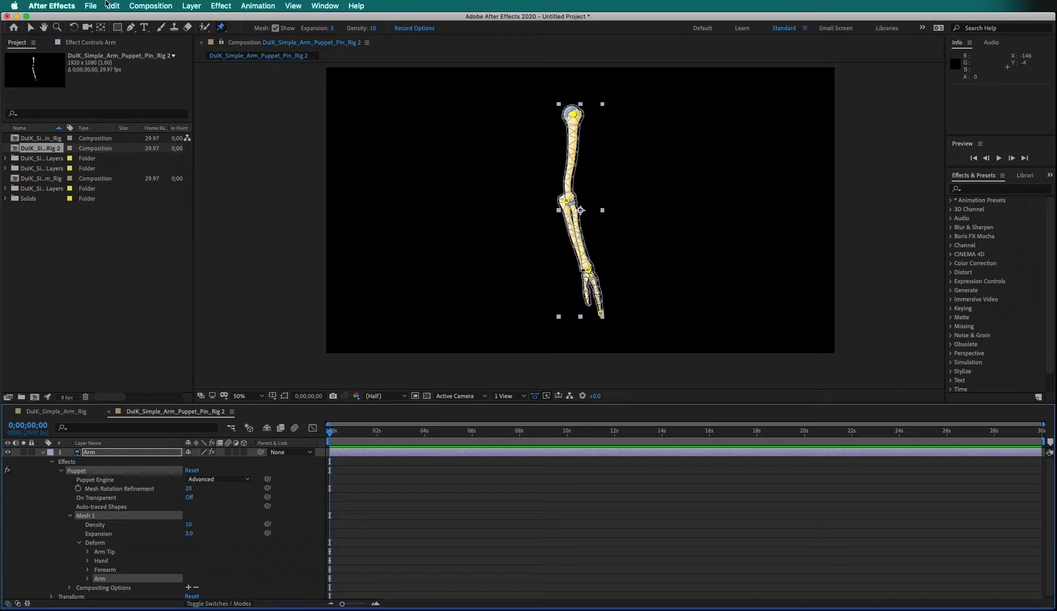
# Run the Duik Bassel.2.jsx script from File > Scripts
pyautogui.click(90, 6)
pyautogui.moveTo(103, 280)
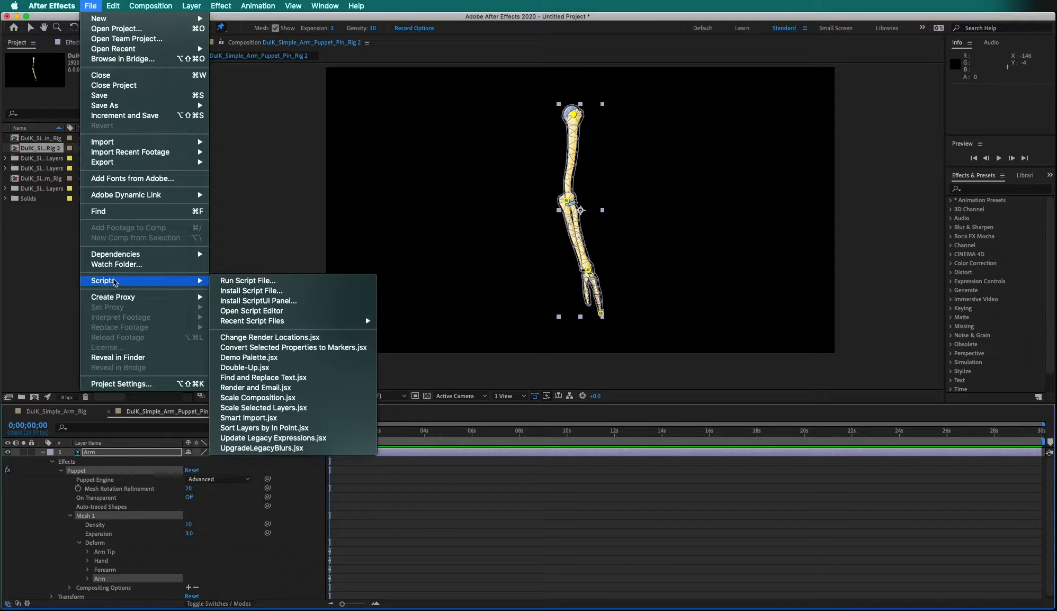
pyautogui.click(248, 281)
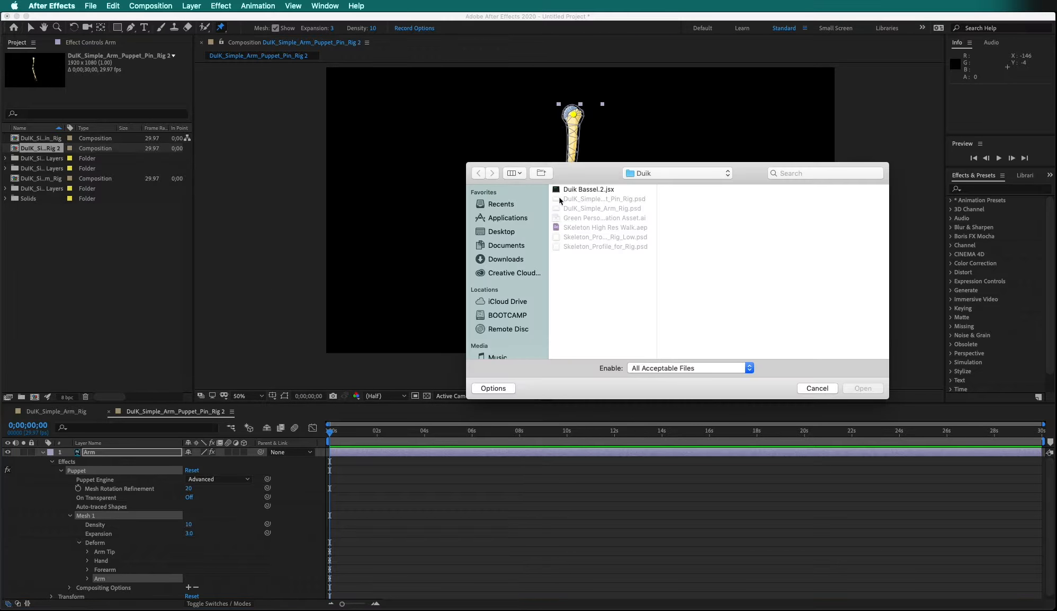
pyautogui.click(596, 191)
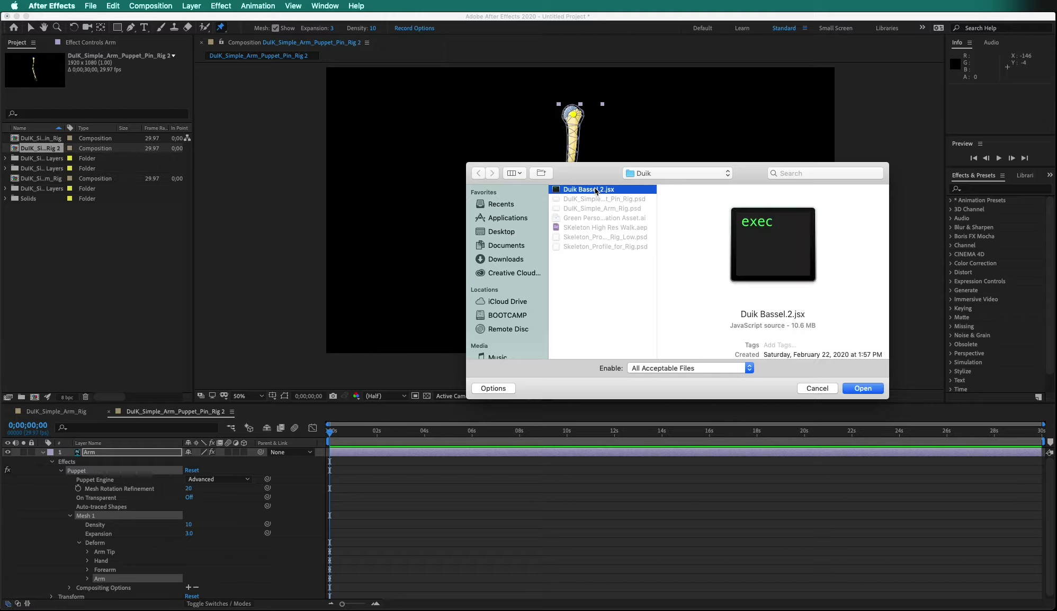
pyautogui.click(859, 390)
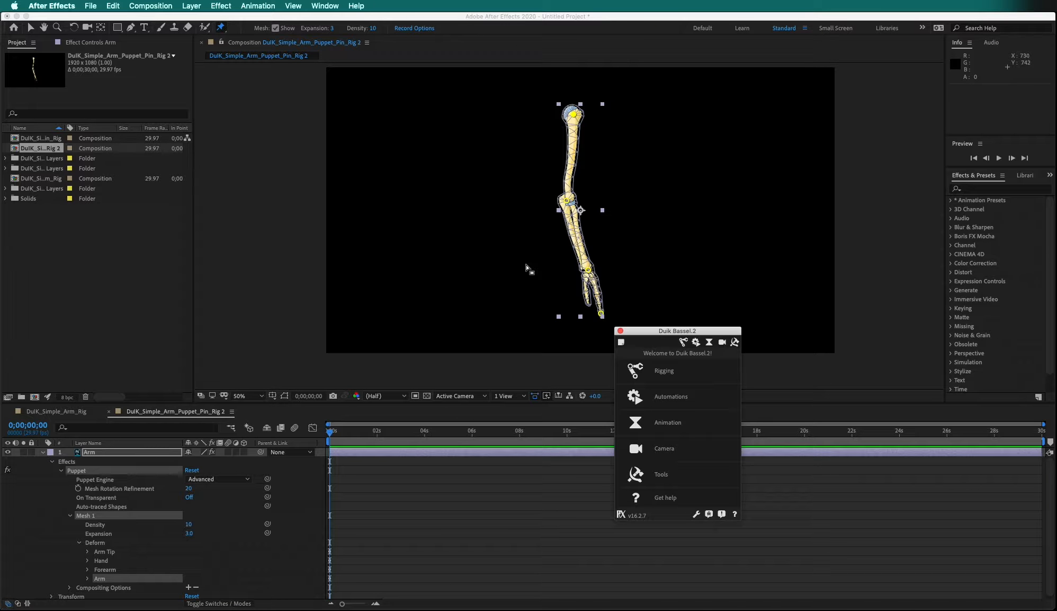
# Move the Duik window to the top-left off the arm and make it taller
pyautogui.moveTo(633, 332); pyautogui.dragTo(218, 46)
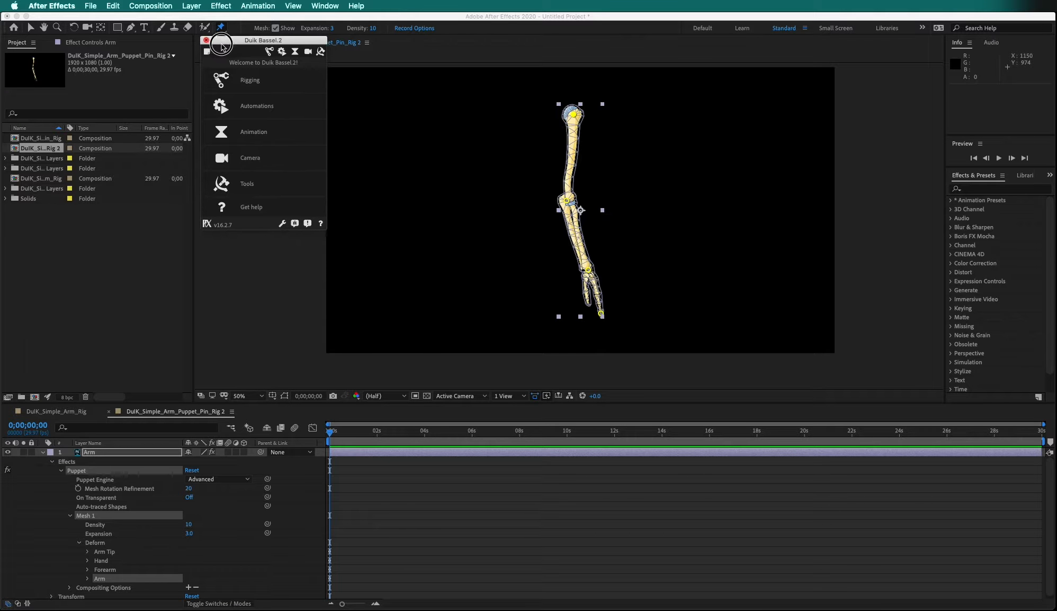
pyautogui.moveTo(252, 237); pyautogui.dragTo(250, 357)
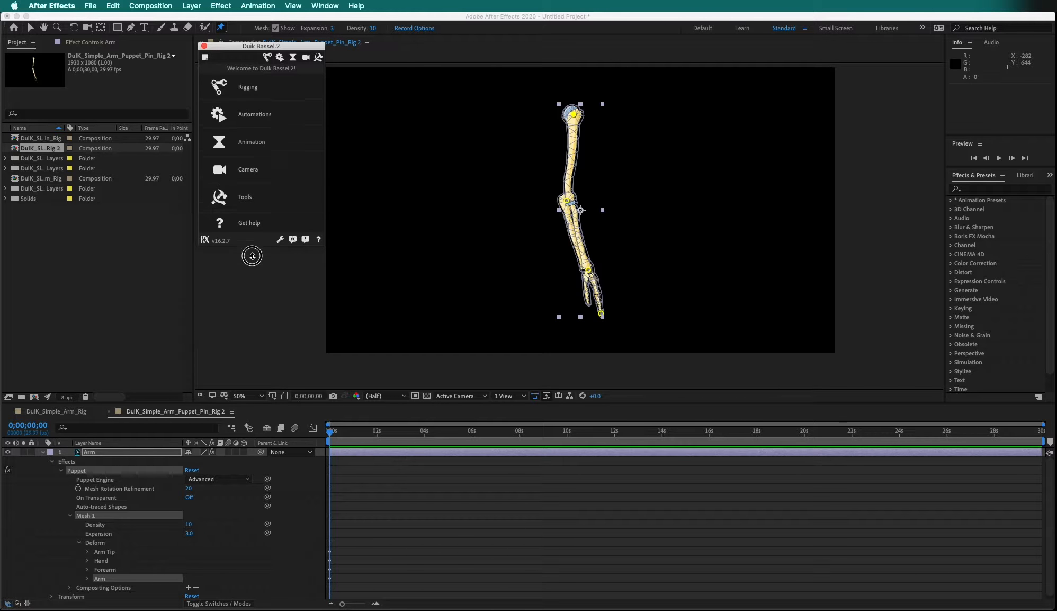
# In Duik Rigging, add bones for the Arm Tip, Hand, Forearm and Arm pins, then collapse the Arm layer
pyautogui.click(248, 99)
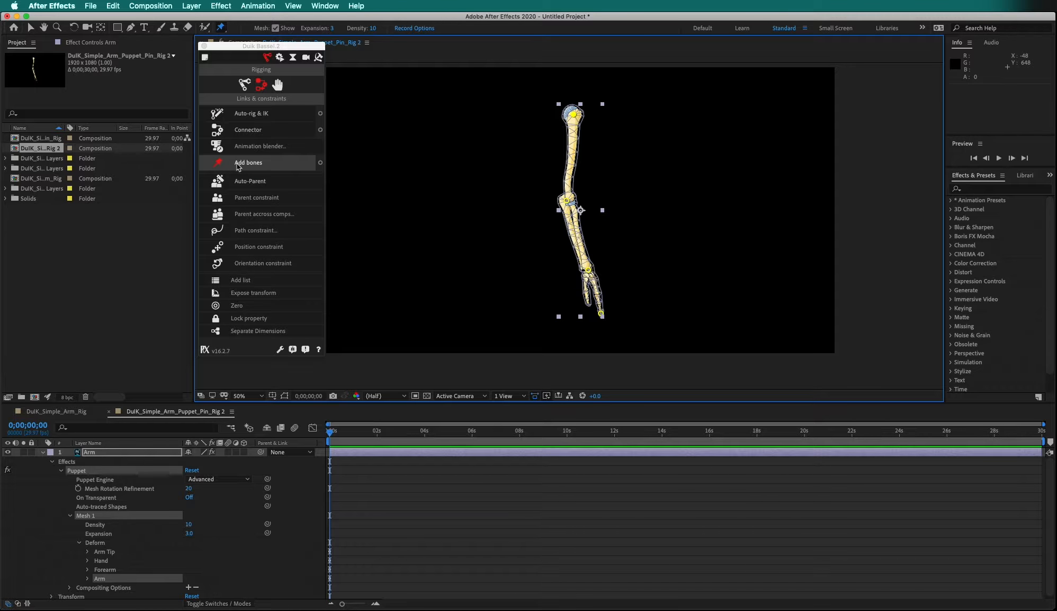
pyautogui.keyDown('shift'); pyautogui.click(99, 552); pyautogui.keyUp('shift')
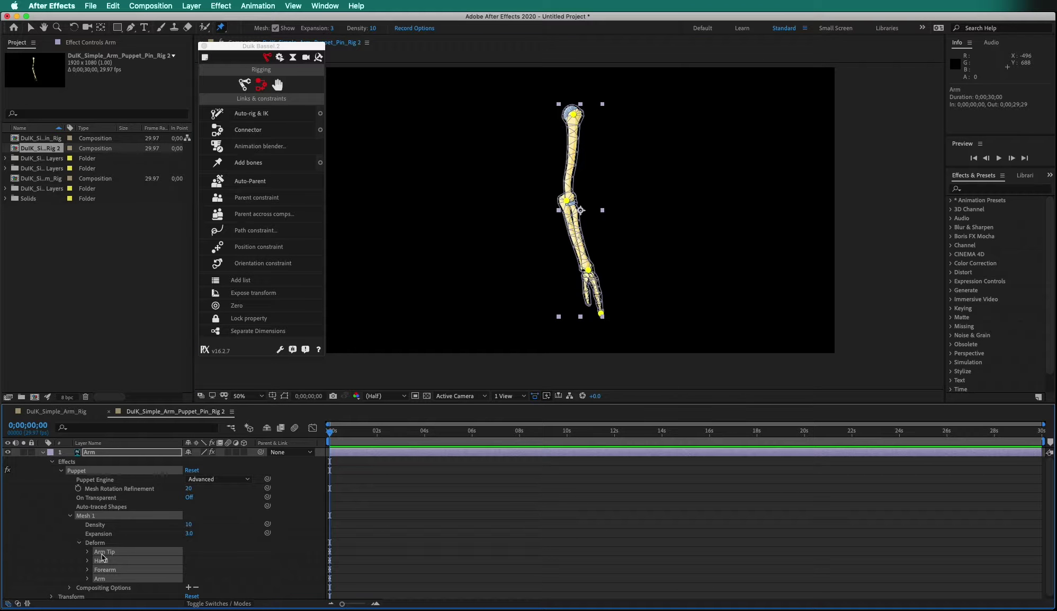
pyautogui.click(254, 168)
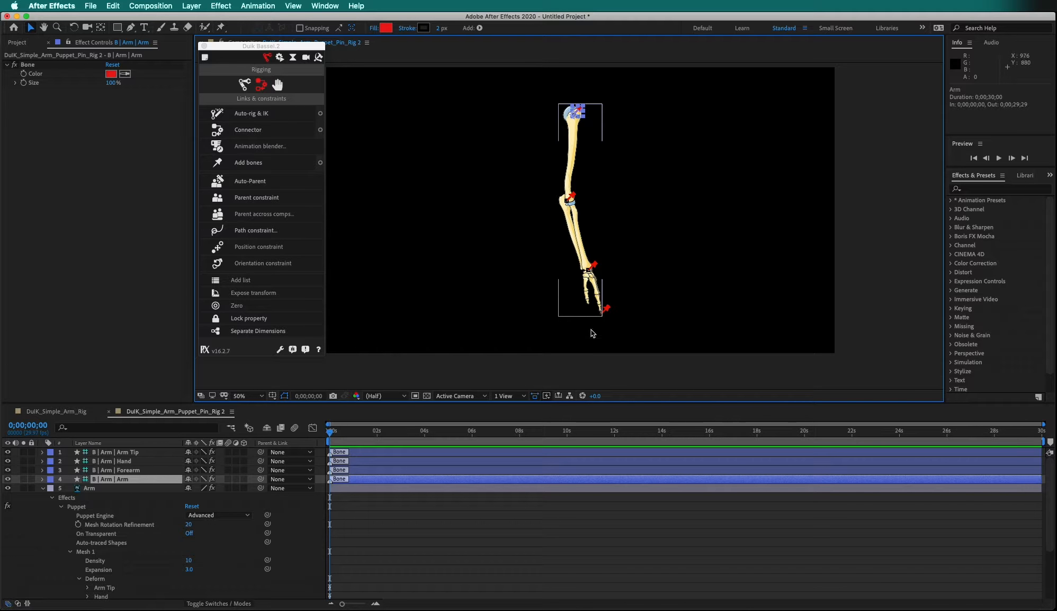
pyautogui.click(44, 489)
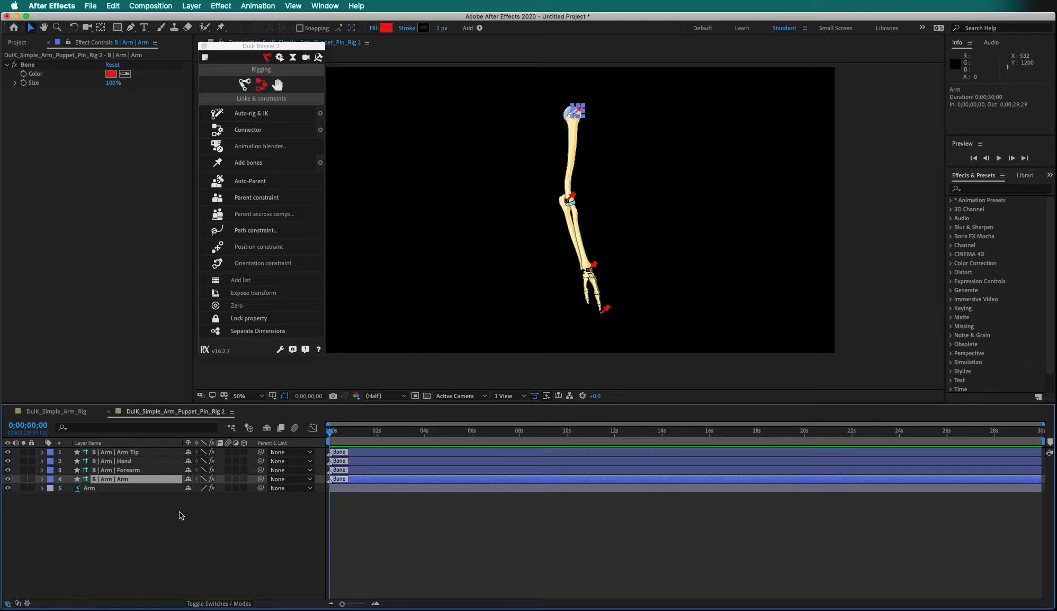
# Lock the Arm artwork layer and create a Duik Arm (or front leg) structure
pyautogui.click(32, 489)
pyautogui.click(243, 85)
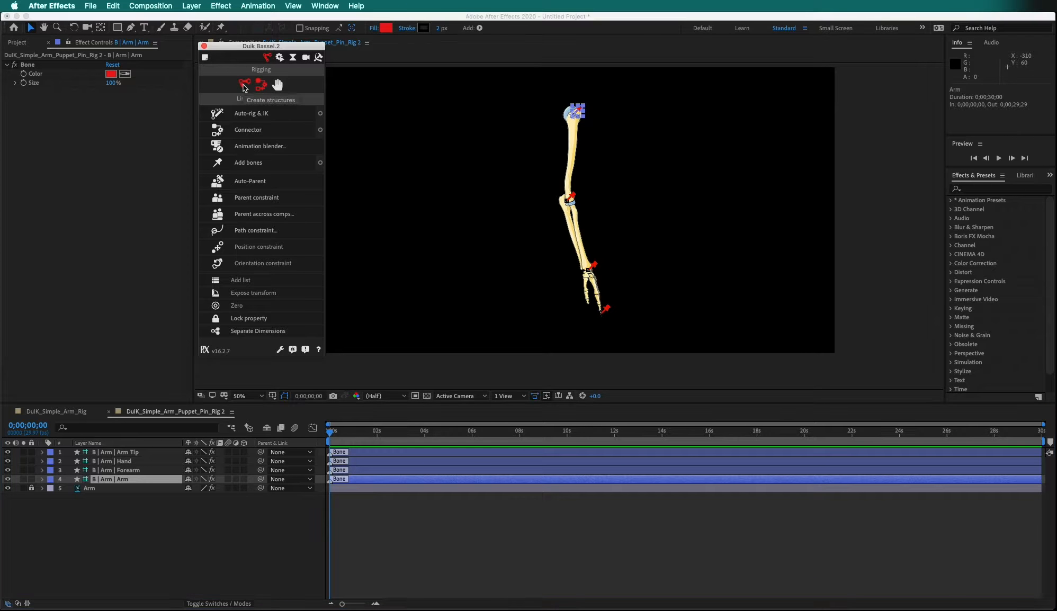
pyautogui.click(242, 135)
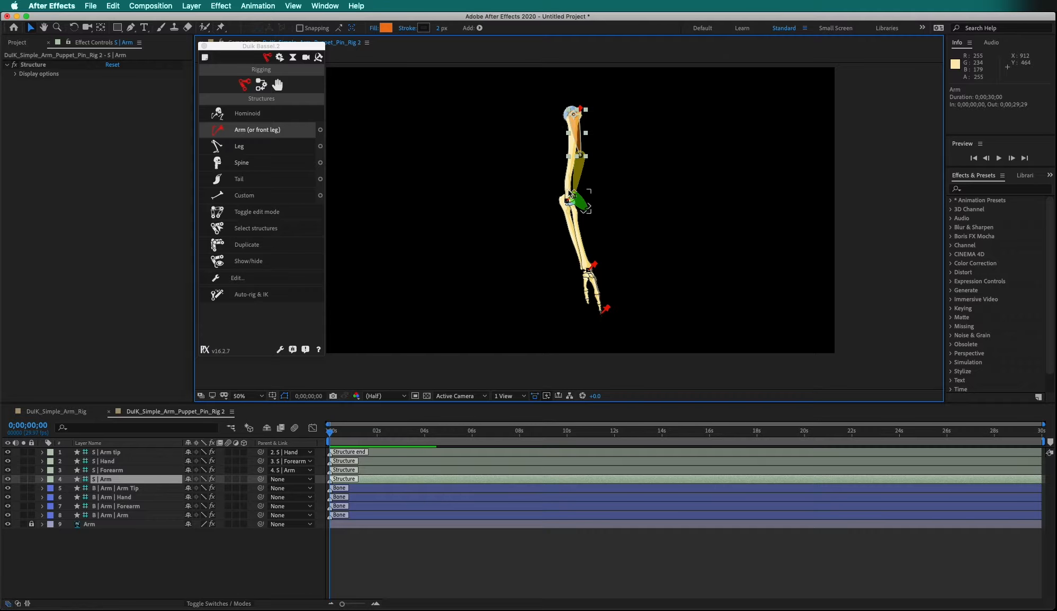
# Zoom in and align the S | Forearm joint with the skeleton's elbow
pyautogui.press('.')
pyautogui.press('.')
pyautogui.moveTo(714, 122); pyautogui.dragTo(707, 348)
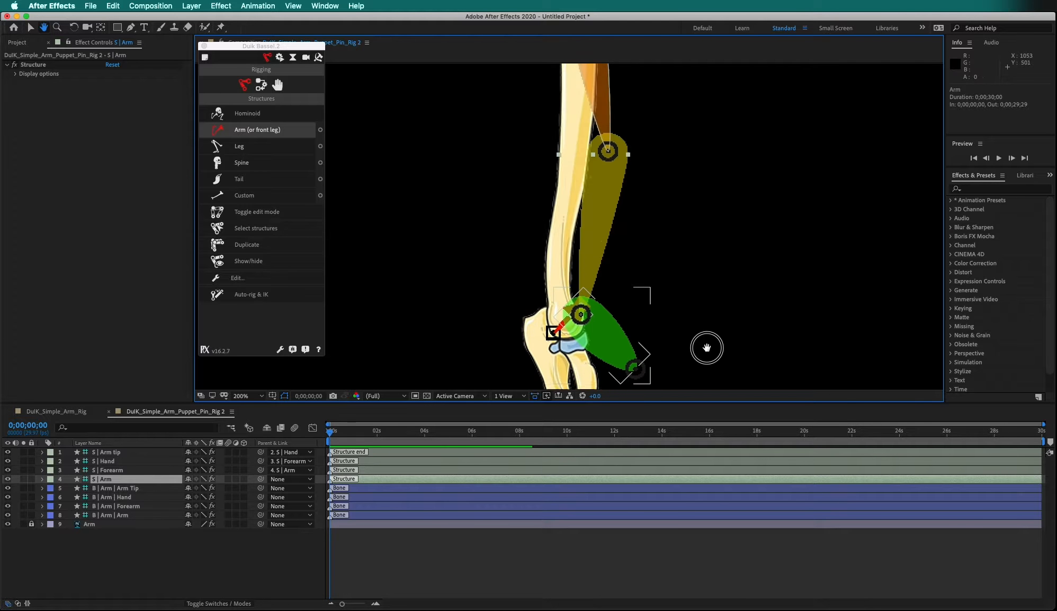
pyautogui.moveTo(688, 257); pyautogui.dragTo(688, 371)
pyautogui.press('v')
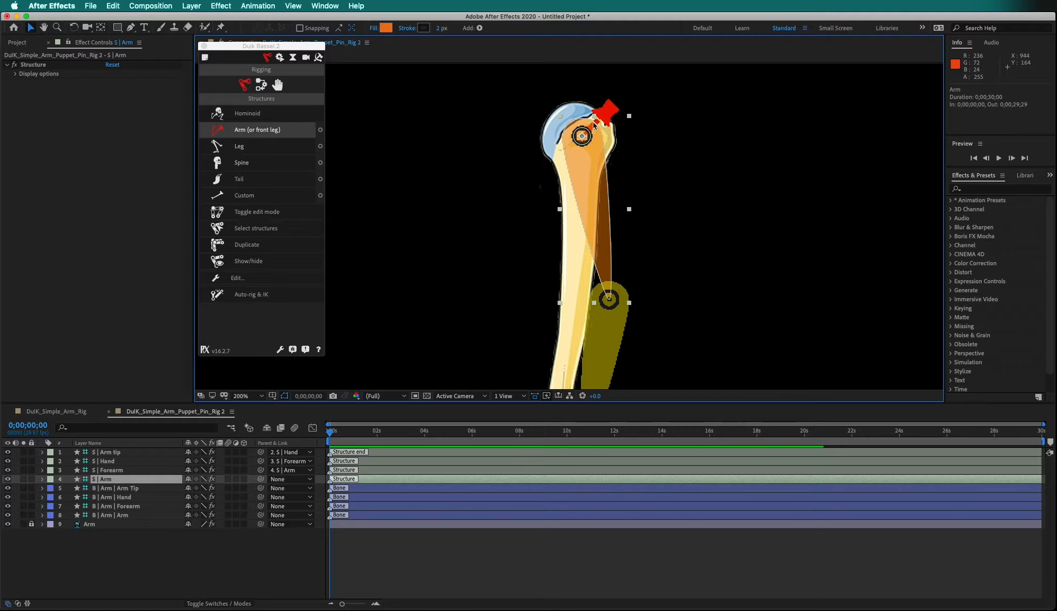
pyautogui.press('h')
pyautogui.moveTo(653, 261); pyautogui.dragTo(649, 112)
pyautogui.press('v')
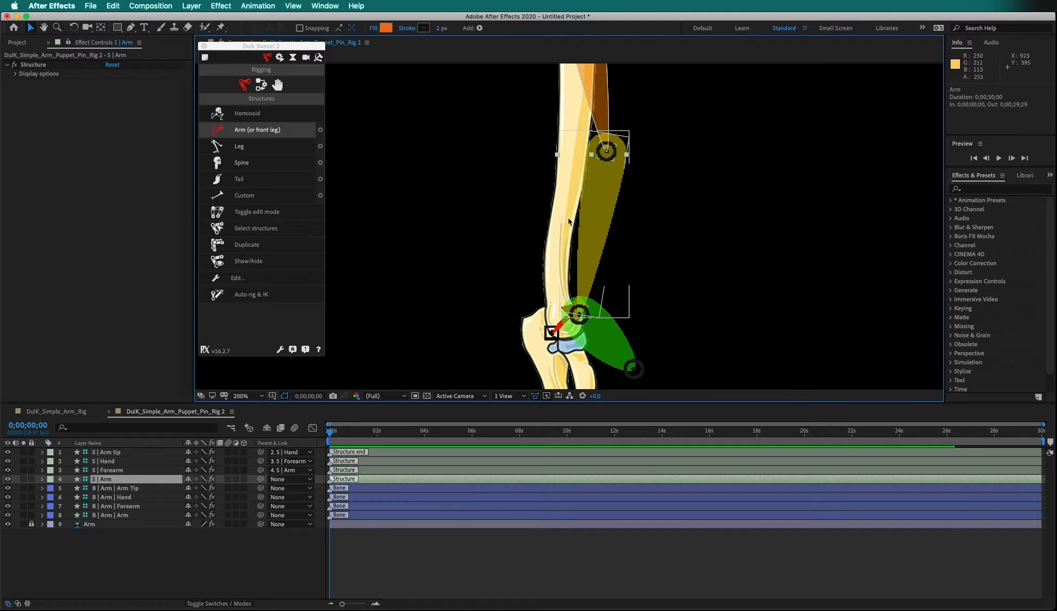
pyautogui.click(603, 222)
pyautogui.click(678, 273)
pyautogui.moveTo(579, 315)
pyautogui.mouseDown()
pyautogui.moveTo(503, 314)
pyautogui.moveTo(552, 332)
pyautogui.mouseUp()
pyautogui.scroll(-5, 645, 329)
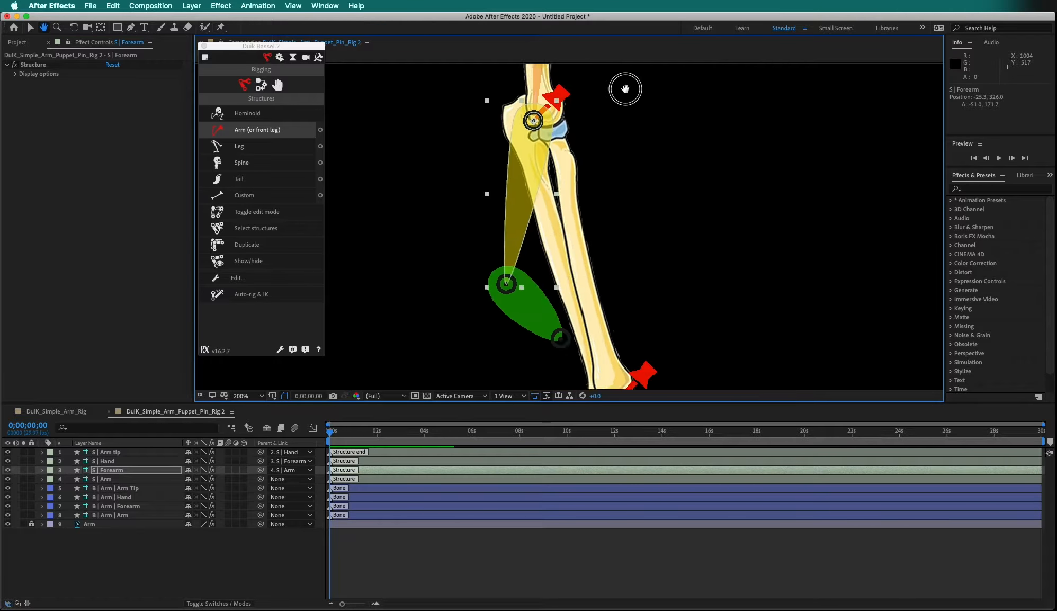
# Move the S | Hand joint onto the wrist and the S | Arm tip joint to the fingertip
pyautogui.click(484, 202)
pyautogui.moveTo(484, 203)
pyautogui.mouseDown()
pyautogui.moveTo(545, 299)
pyautogui.moveTo(599, 318)
pyautogui.mouseUp()
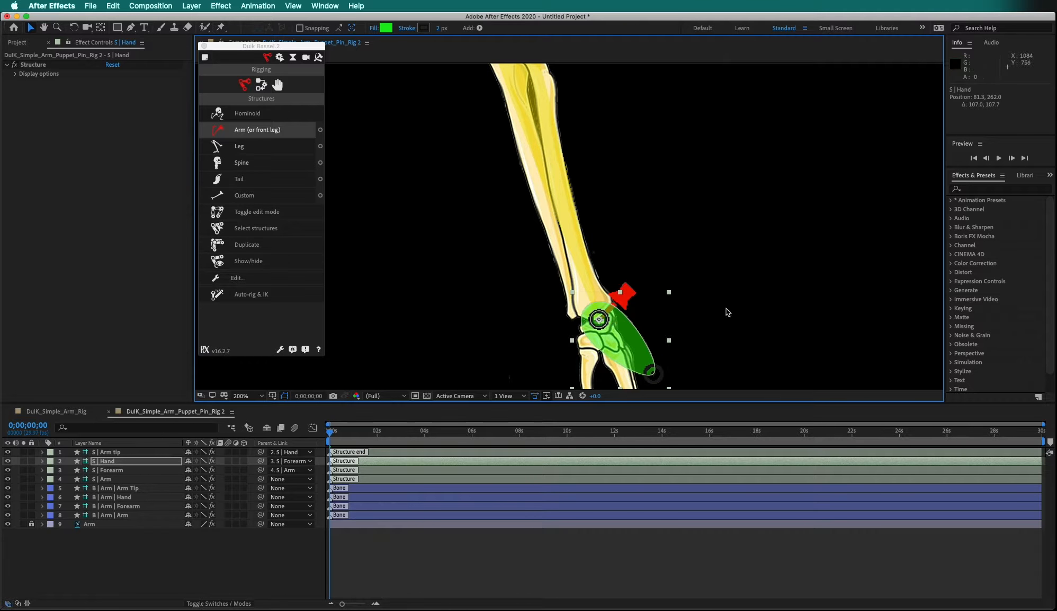
pyautogui.moveTo(785, 314); pyautogui.dragTo(767, 183)
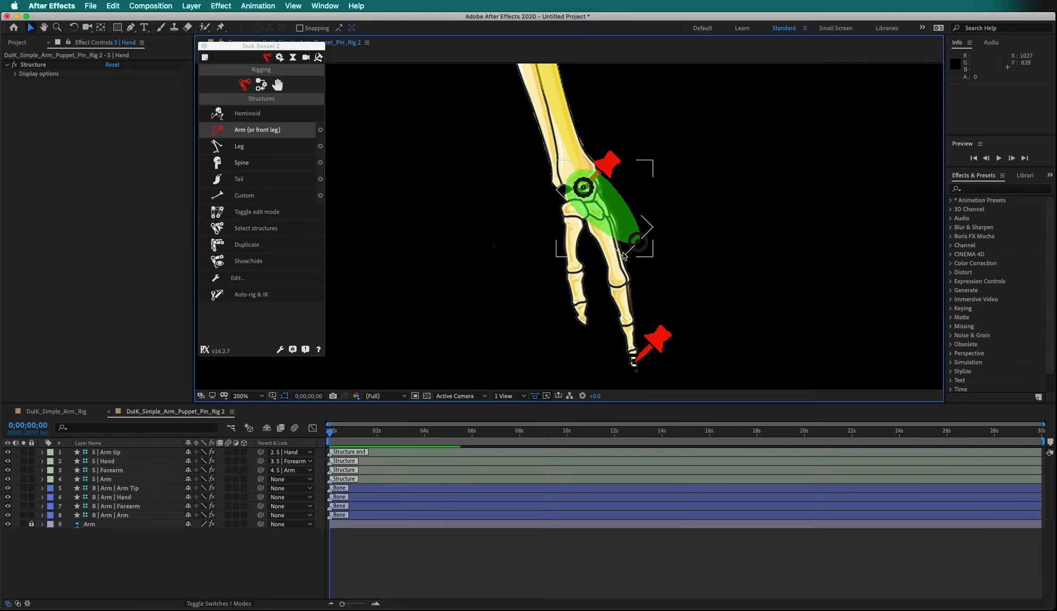
pyautogui.click(637, 242)
pyautogui.moveTo(637, 242); pyautogui.dragTo(634, 361)
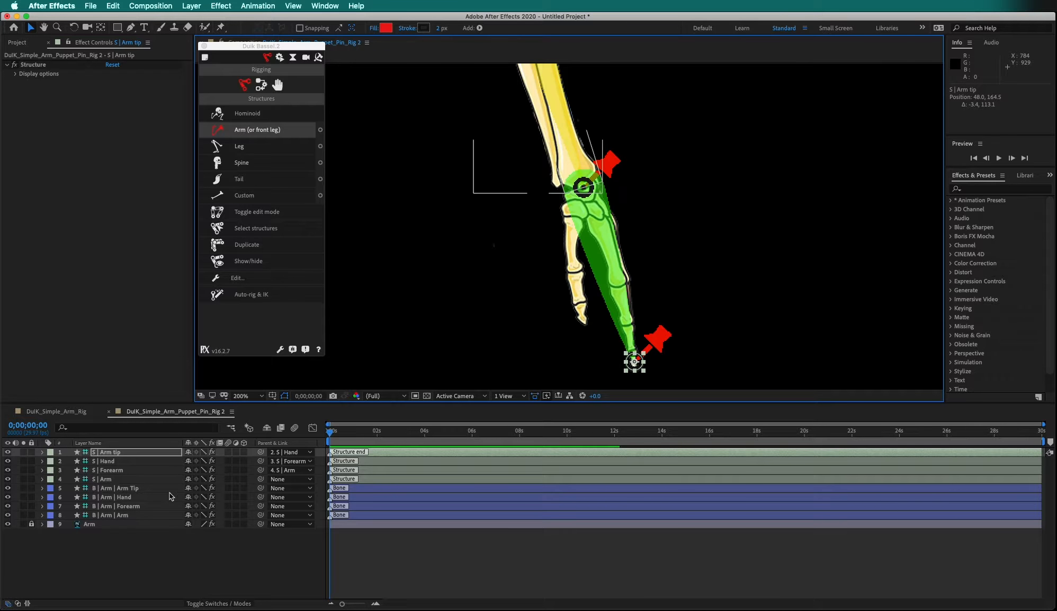
# Pick-whip the Arm, Forearm, Hand and Arm Tip bones to their matching S | structure layers
pyautogui.click(257, 516)
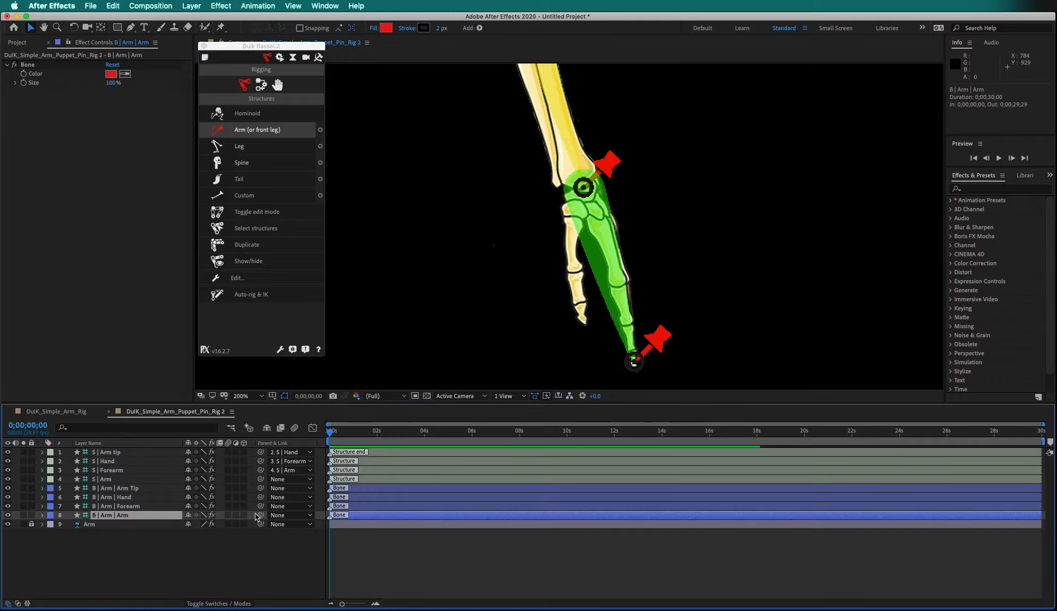
pyautogui.moveTo(262, 515); pyautogui.dragTo(138, 482)
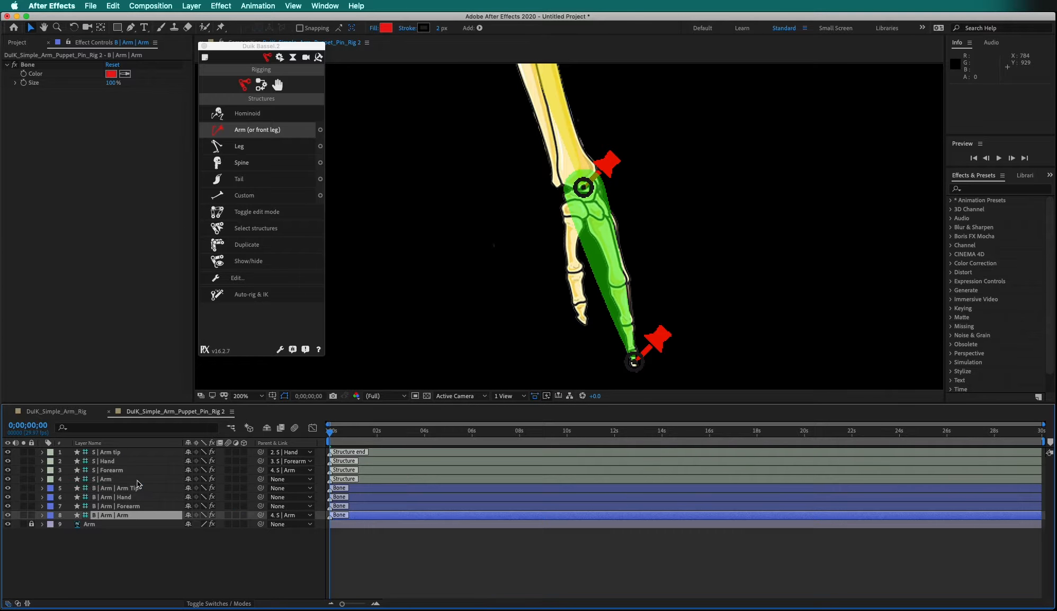
pyautogui.click(122, 506)
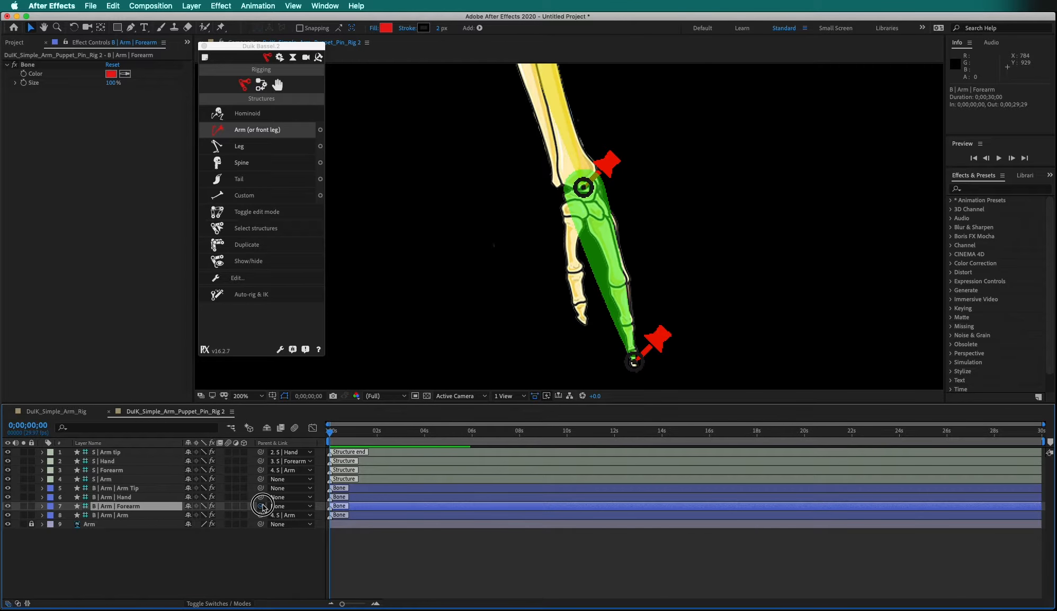
pyautogui.moveTo(262, 506)
pyautogui.mouseDown()
pyautogui.moveTo(141, 482)
pyautogui.moveTo(132, 471)
pyautogui.mouseUp()
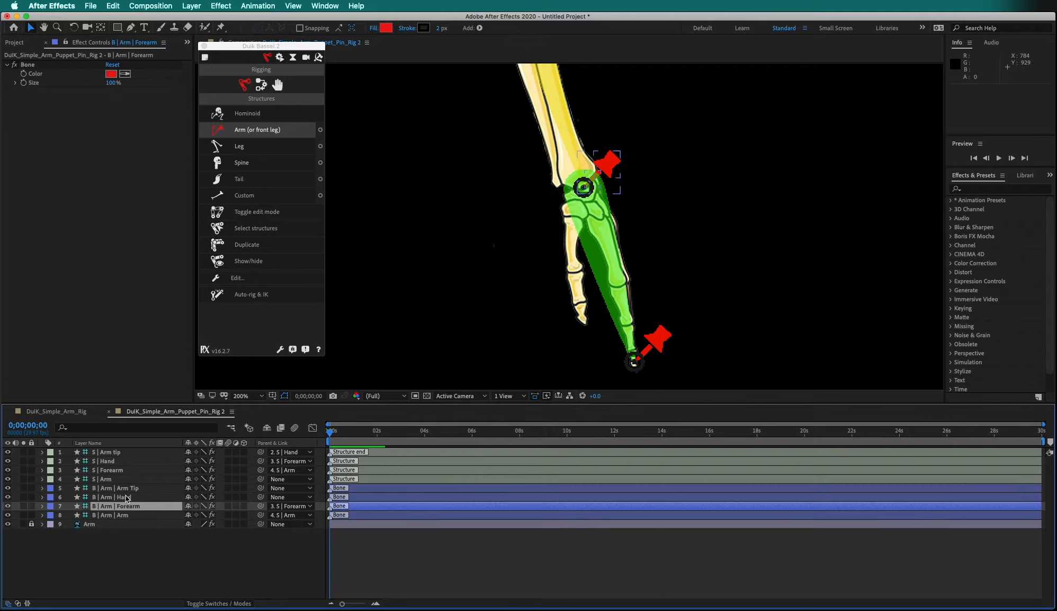
pyautogui.click(126, 496)
pyautogui.moveTo(262, 498); pyautogui.dragTo(138, 462)
pyautogui.click(124, 488)
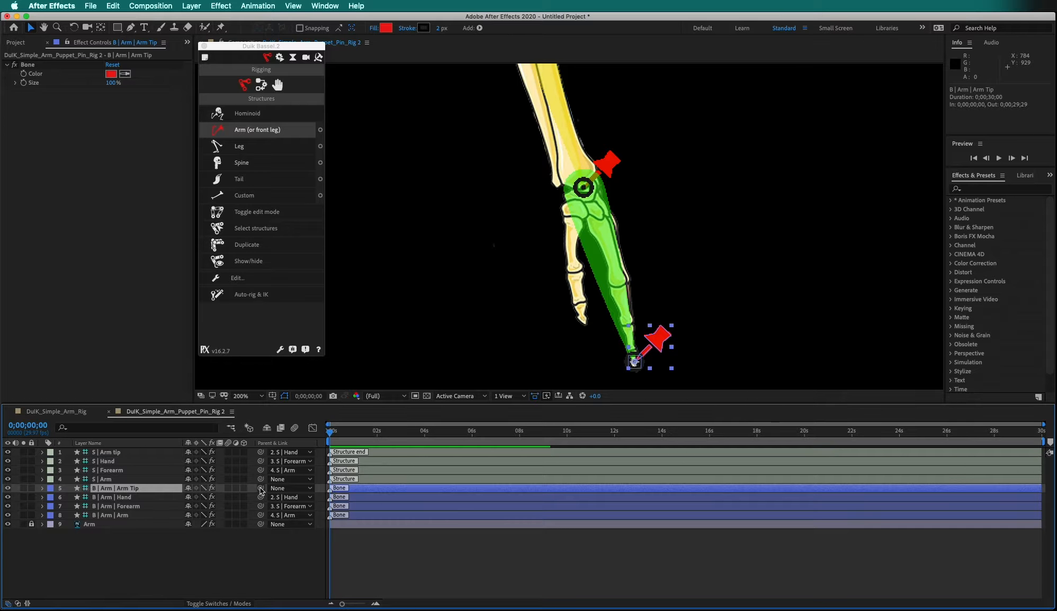
pyautogui.moveTo(262, 488); pyautogui.dragTo(154, 453)
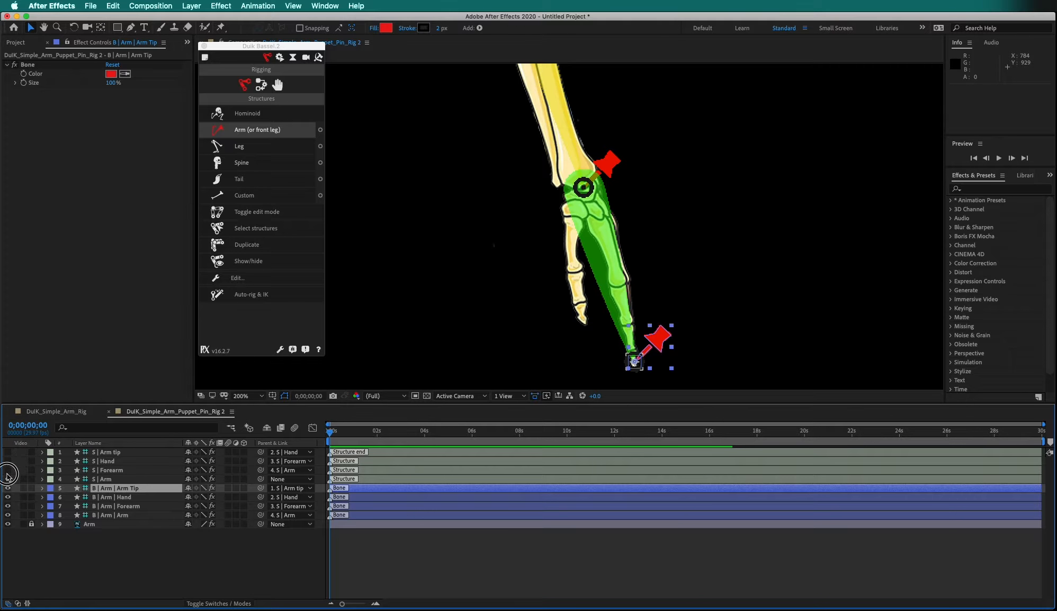
# Hide the structure and bone layers so only the skeleton artwork shows
pyautogui.moveTo(7, 452)
pyautogui.mouseDown()
pyautogui.moveTo(8, 514)
pyautogui.moveTo(32, 514)
pyautogui.mouseUp()
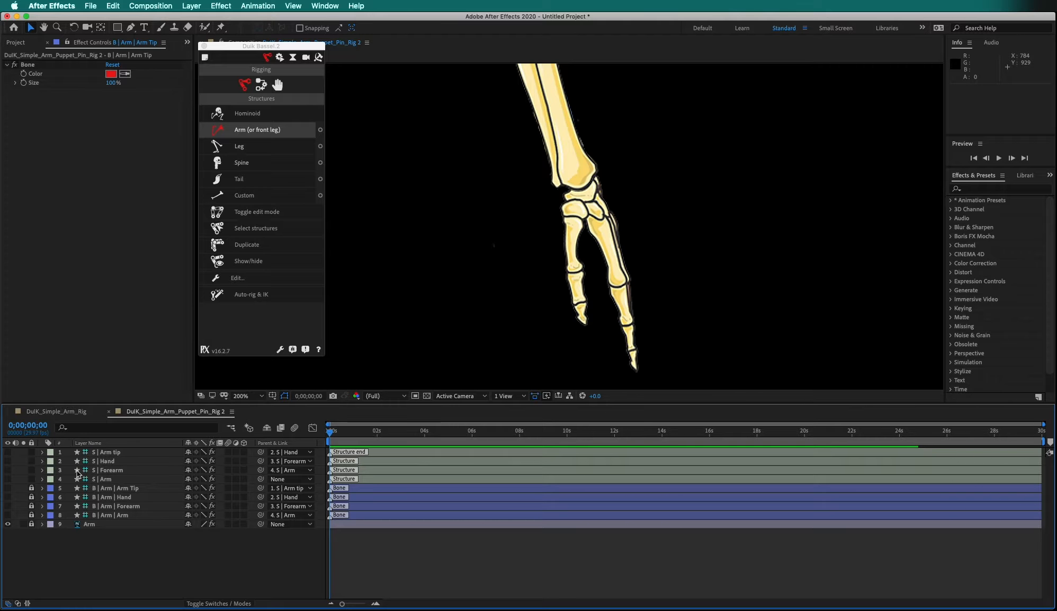
# Auto-rig the four selected structure layers with a Duik IK hand controller
pyautogui.click(115, 479)
pyautogui.keyDown('shift'); pyautogui.click(107, 452); pyautogui.keyUp('shift')
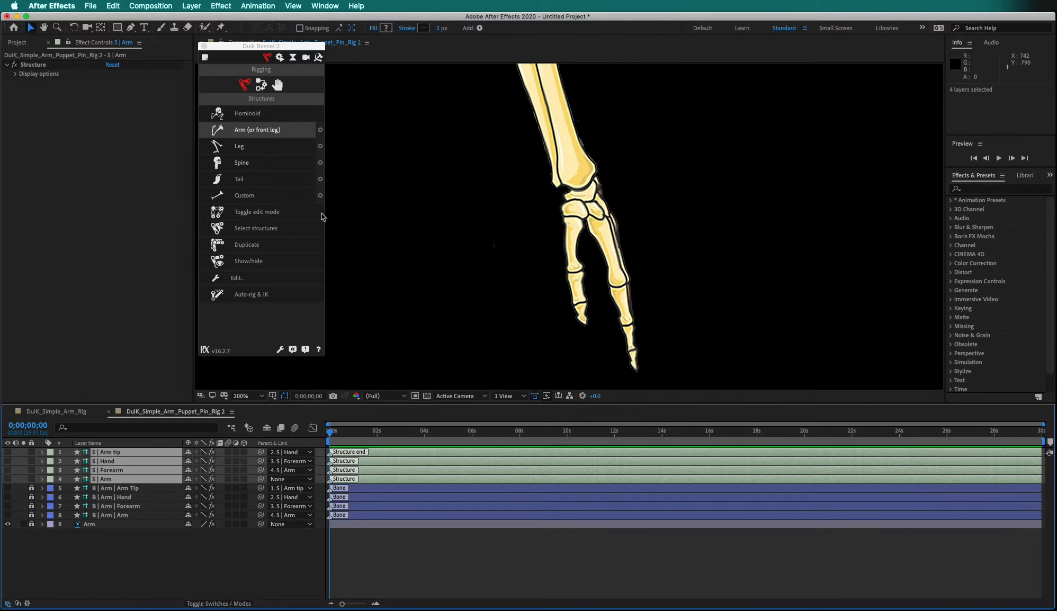
pyautogui.click(263, 83)
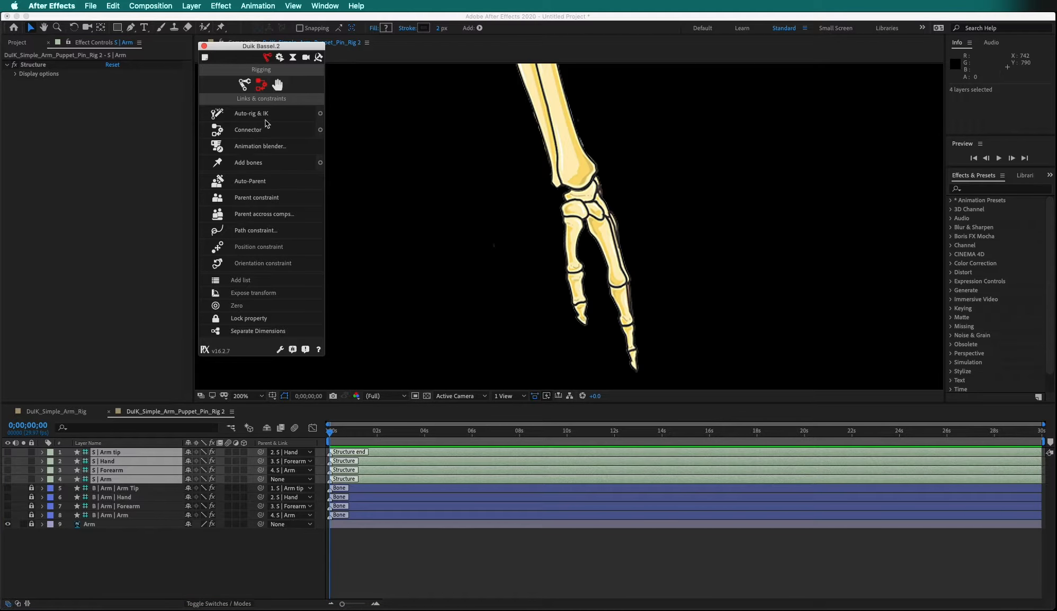
pyautogui.click(217, 115)
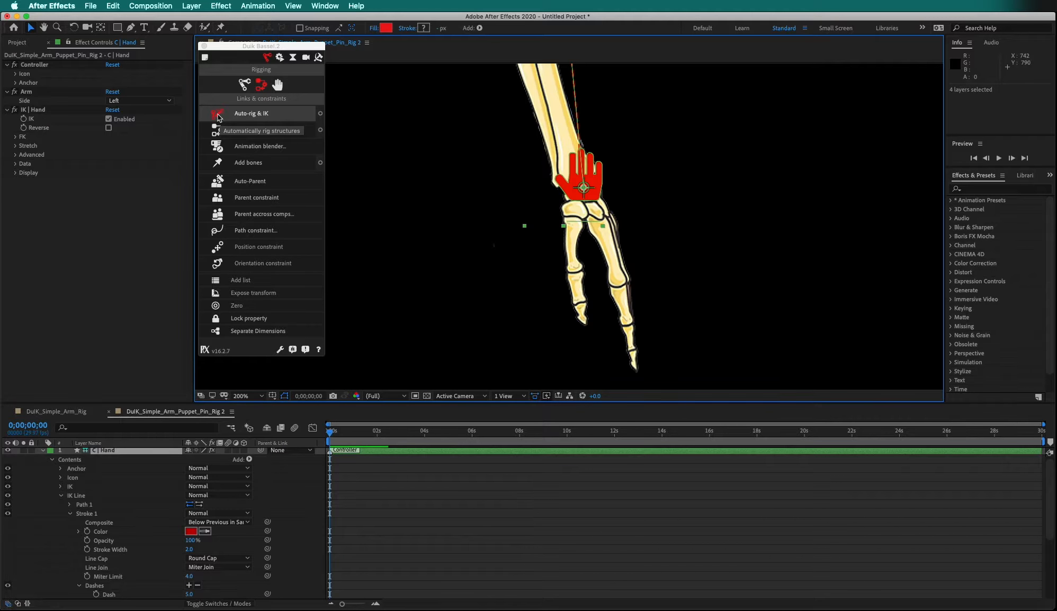
pyautogui.scroll(-4, 837, 167)
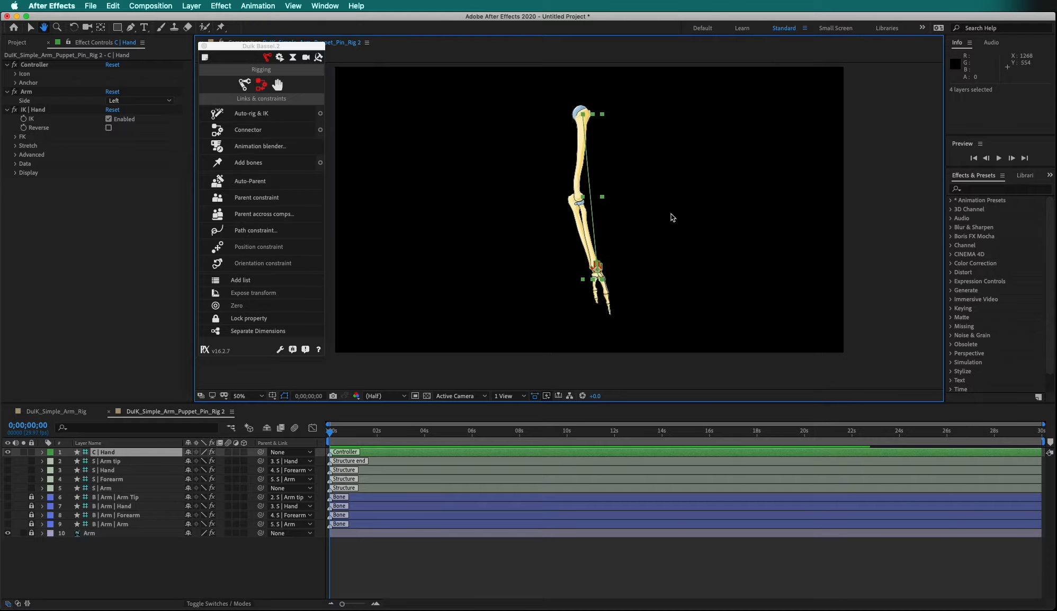
# Bend the arm by moving the C | Hand controller, then undo back to the straight pose
pyautogui.press('v')
pyautogui.click(447, 222)
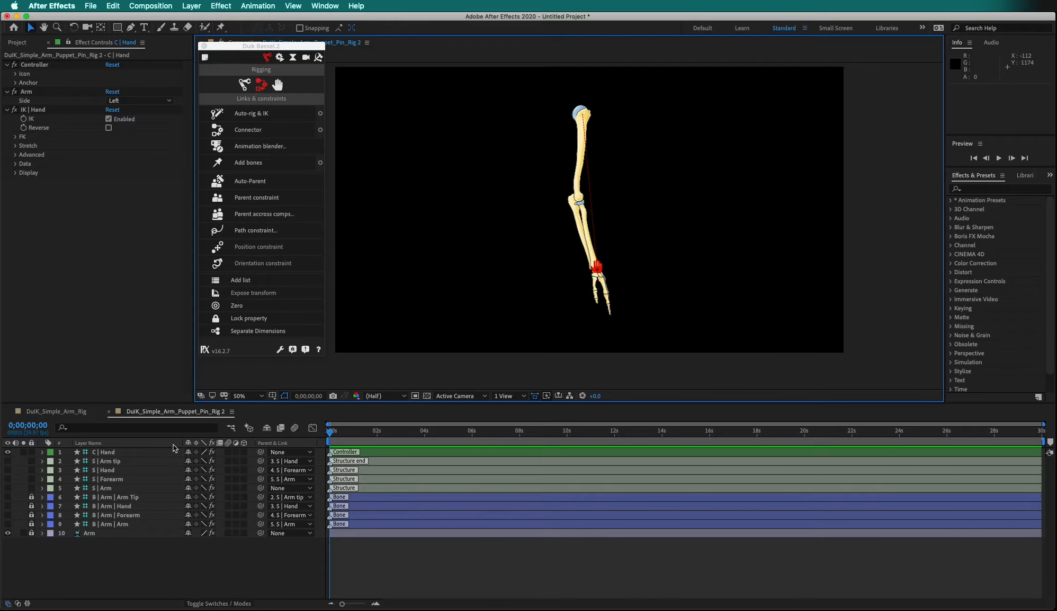
pyautogui.moveTo(600, 265)
pyautogui.mouseDown()
pyautogui.moveTo(625, 176)
pyautogui.moveTo(620, 215)
pyautogui.moveTo(622, 159)
pyautogui.moveTo(622, 210)
pyautogui.moveTo(639, 179)
pyautogui.moveTo(608, 171)
pyautogui.moveTo(618, 178)
pyautogui.mouseUp()
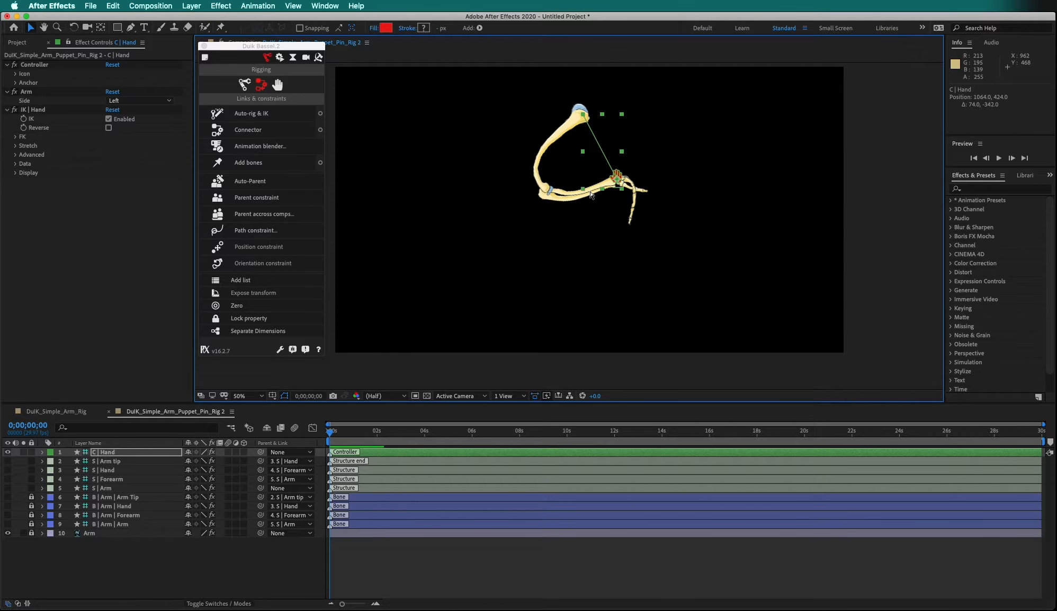
pyautogui.hotkey('ctrl', 'z')
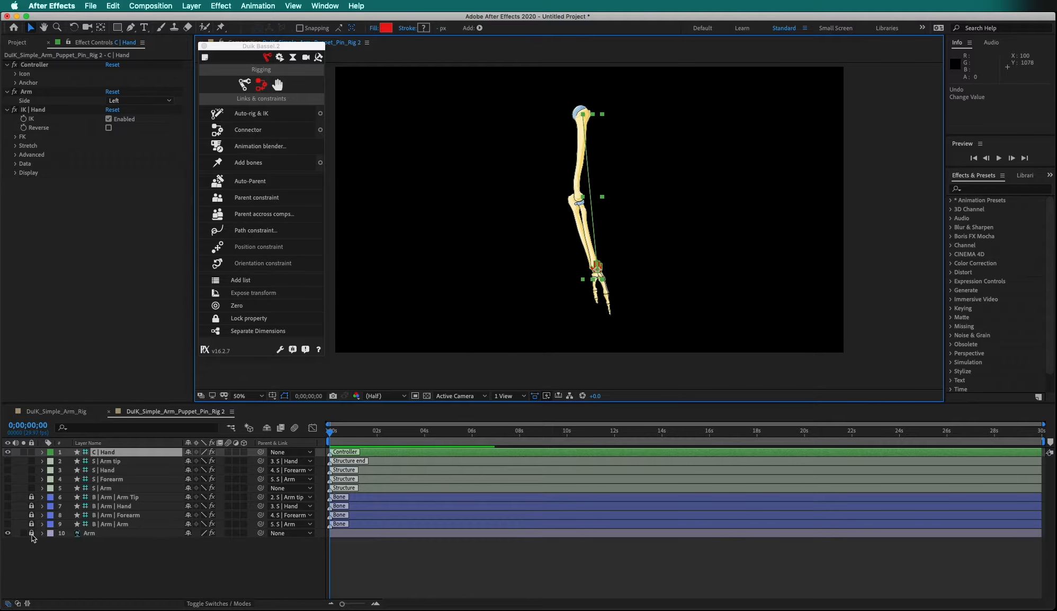
# Unlock the Arm layer and reveal its Puppet effect with the deform pins selected
pyautogui.click(31, 533)
pyautogui.click(42, 533)
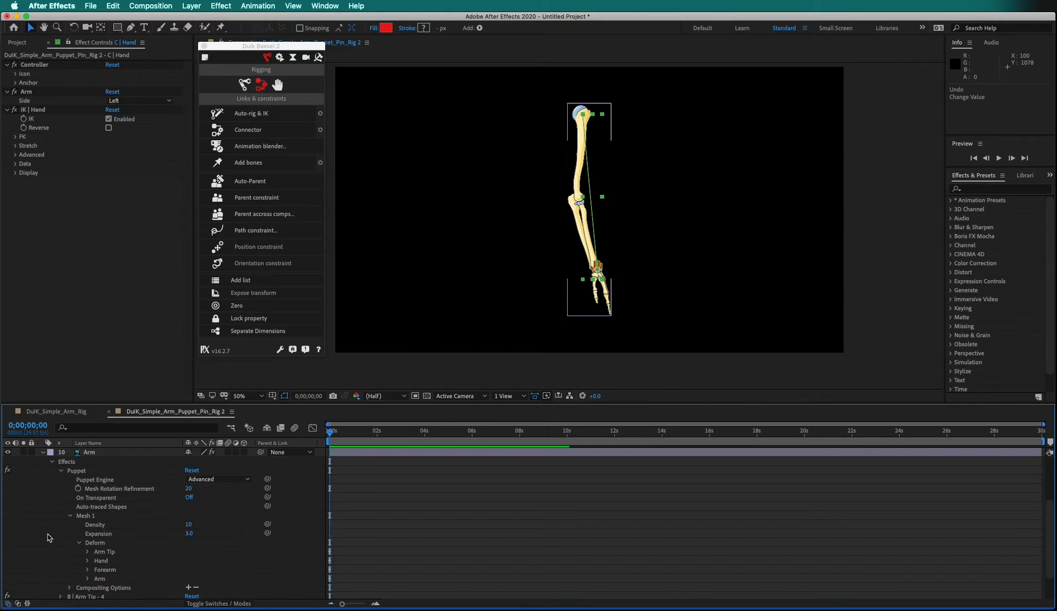
pyautogui.click(97, 542)
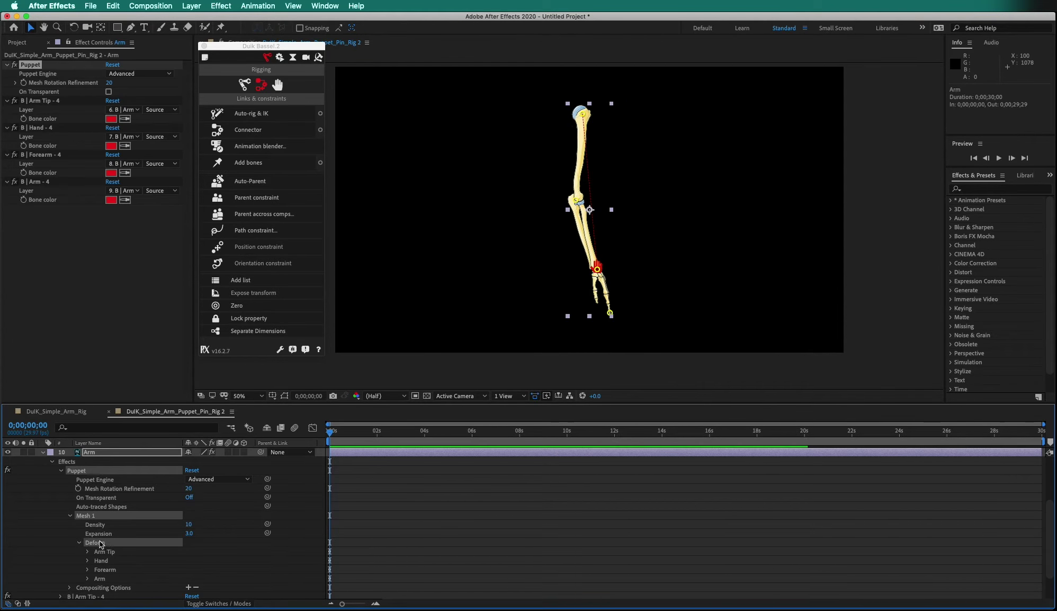
# Choose the Puppet Position Pin Tool and float the Duik rigging panel
pyautogui.click(222, 31)
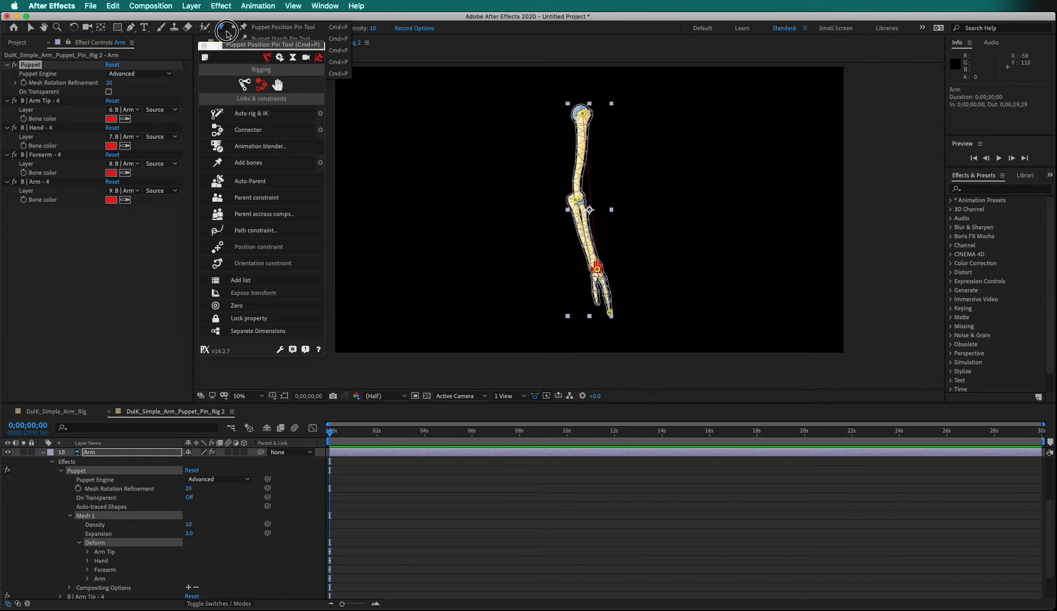
pyautogui.click(239, 38)
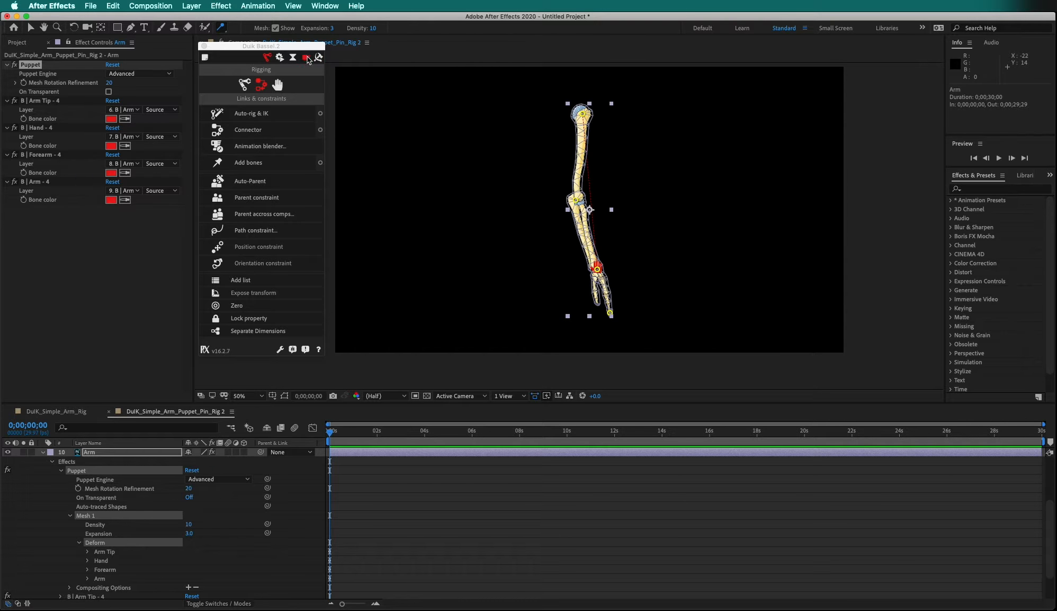
pyautogui.moveTo(307, 59); pyautogui.dragTo(298, 70)
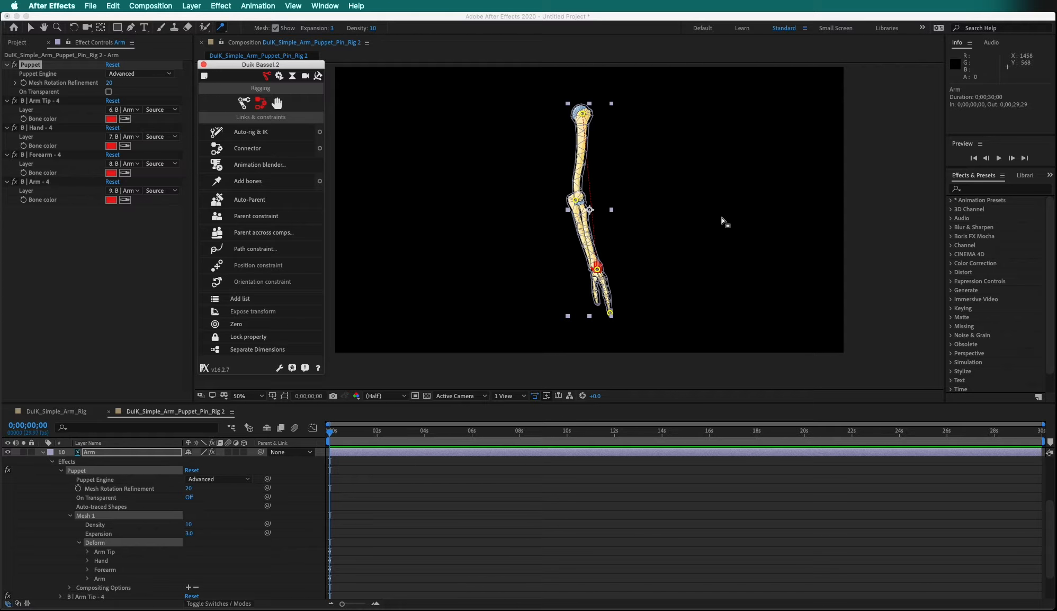
pyautogui.scroll(4, 722, 221)
pyautogui.scroll(5, 696, 238)
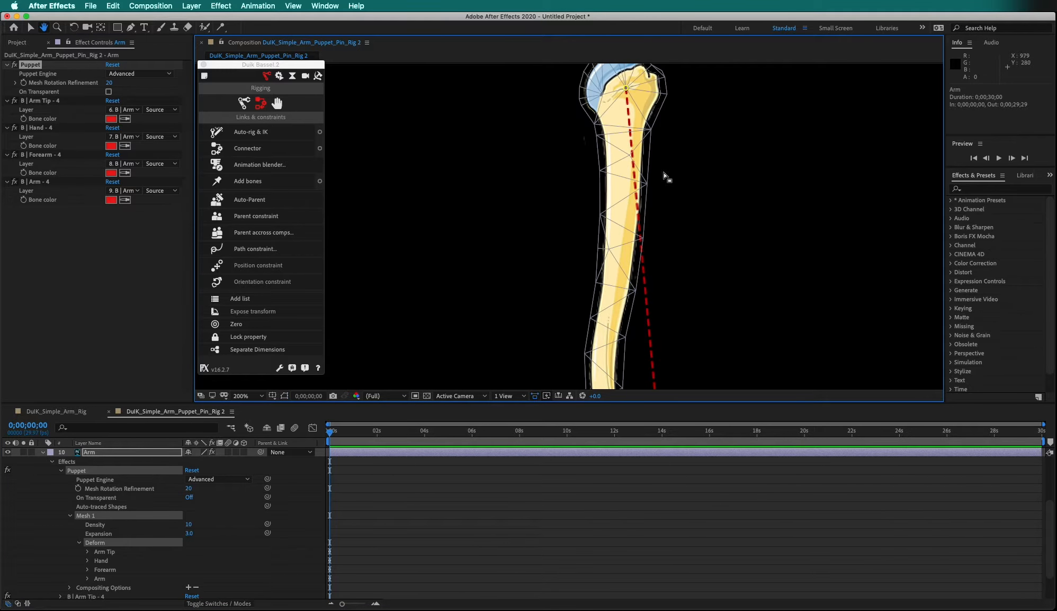
# Add puppet pins down the upper arm, past the elbow and along the forearm
pyautogui.click(623, 136)
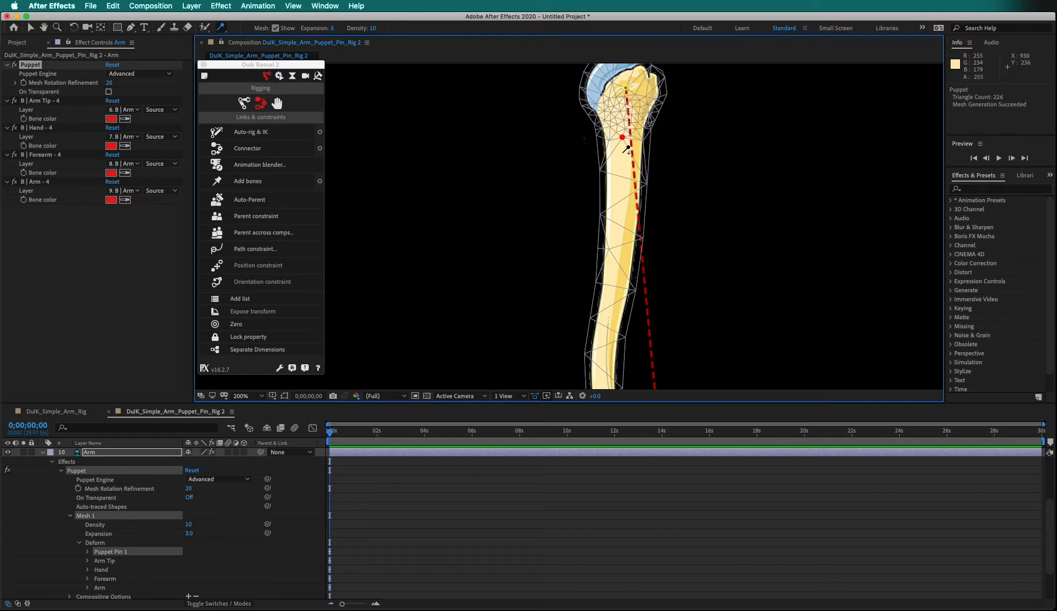
pyautogui.click(625, 188)
pyautogui.click(623, 239)
pyautogui.scroll(-3, 745, 252)
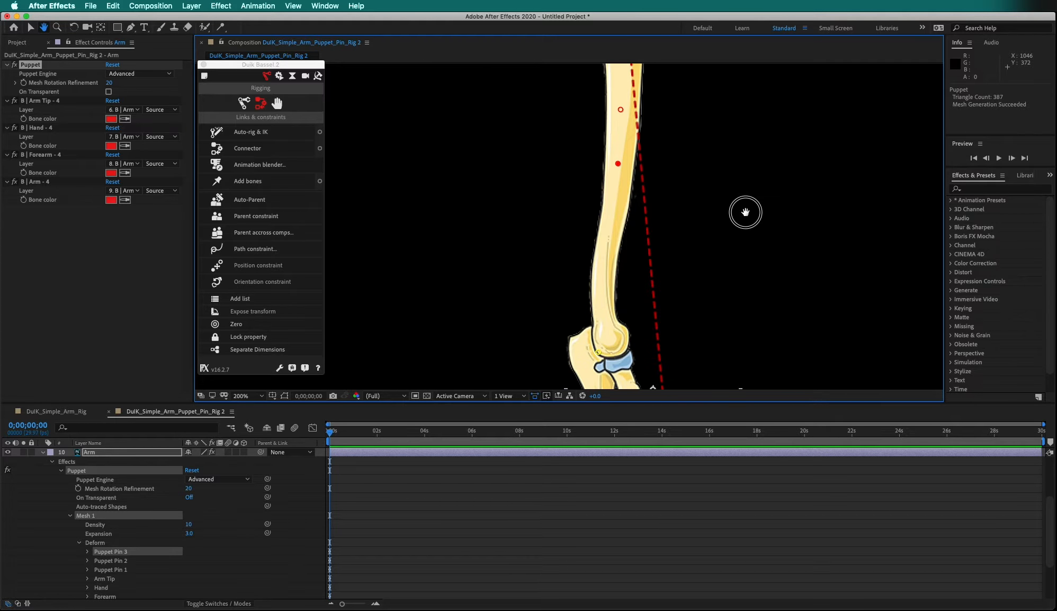
pyautogui.click(604, 312)
pyautogui.click(609, 222)
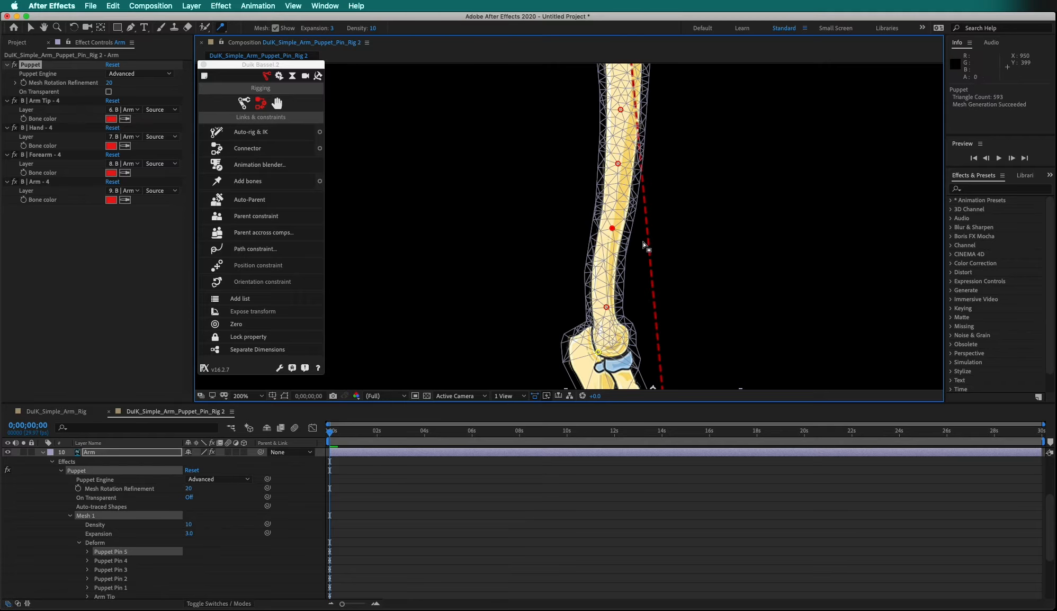
pyautogui.moveTo(665, 247); pyautogui.dragTo(669, 99)
pyautogui.click(627, 279)
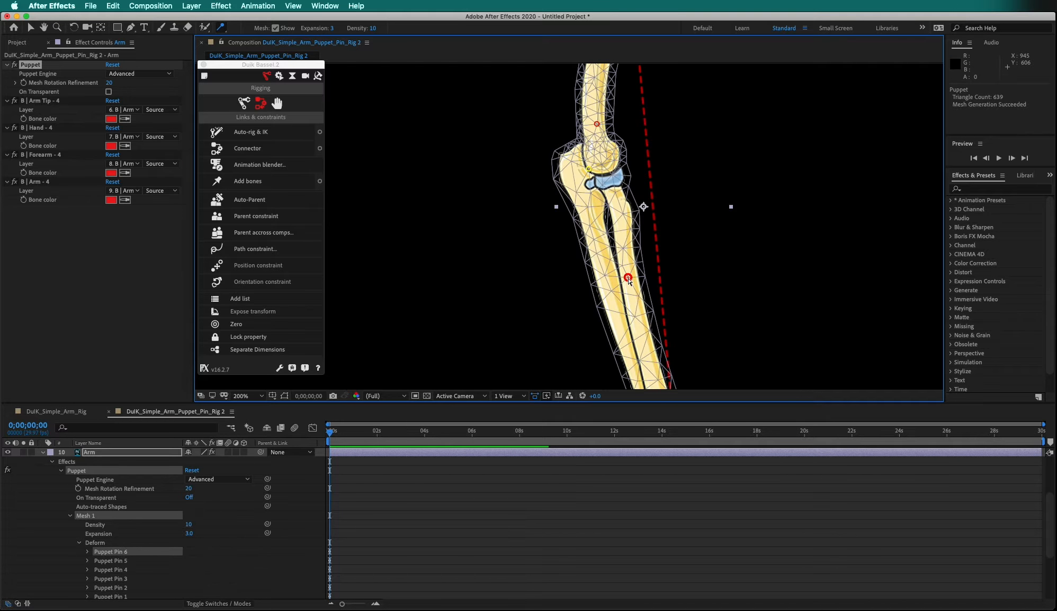
pyautogui.click(613, 222)
# Add puppet pins at the wrist, on the hand bones and out to the fingertips
pyautogui.moveTo(719, 277); pyautogui.dragTo(687, 147)
pyautogui.click(637, 268)
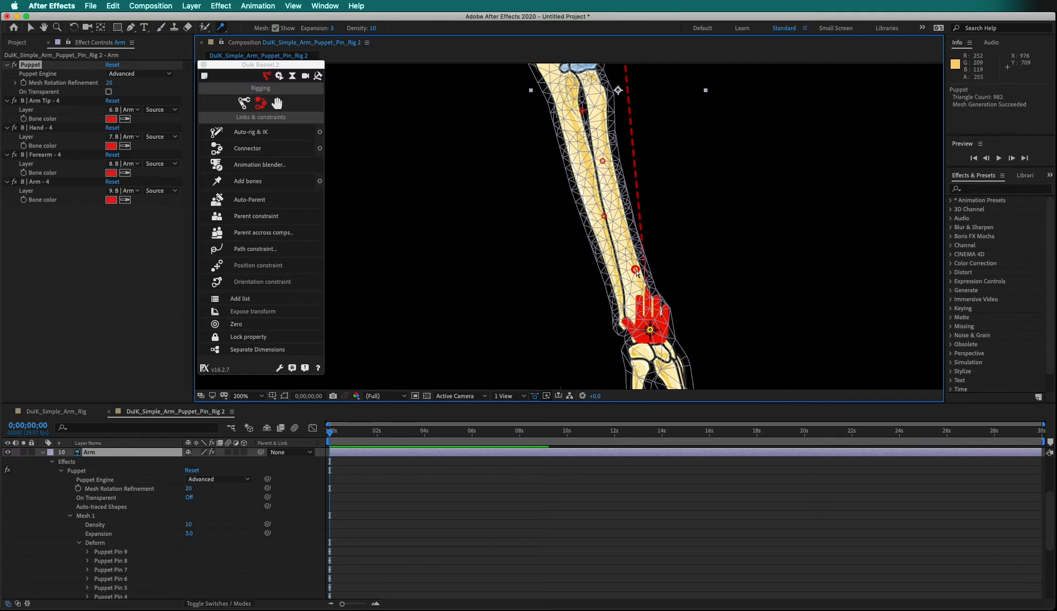
pyautogui.moveTo(800, 326); pyautogui.dragTo(767, 160)
pyautogui.click(648, 220)
pyautogui.click(667, 339)
pyautogui.click(657, 306)
pyautogui.click(611, 266)
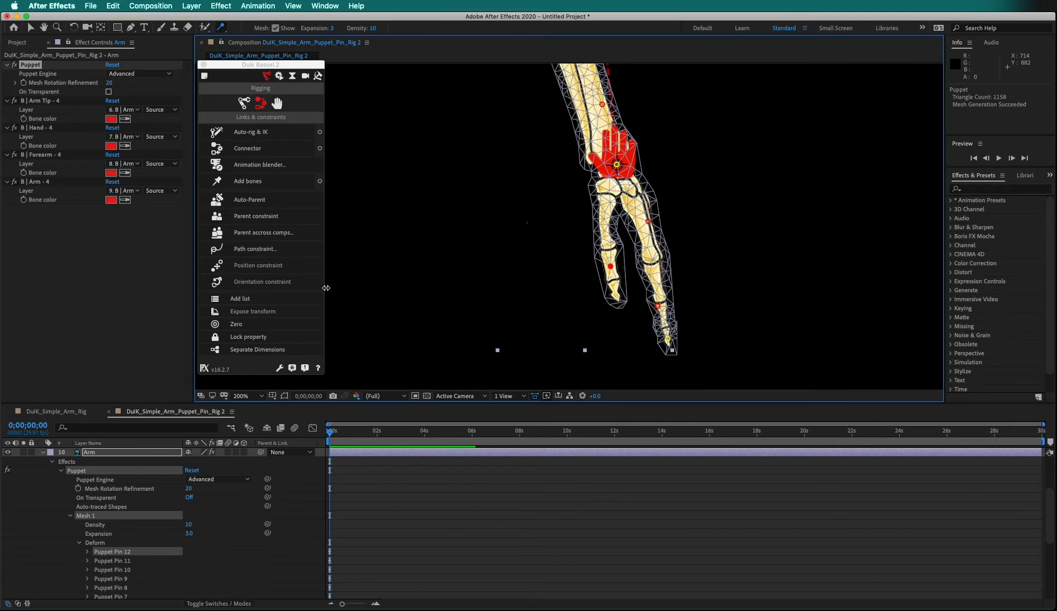
# Zoom back out to fit the whole arm and deselect the Arm layer
pyautogui.press('v')
pyautogui.hotkey('alt', '/')
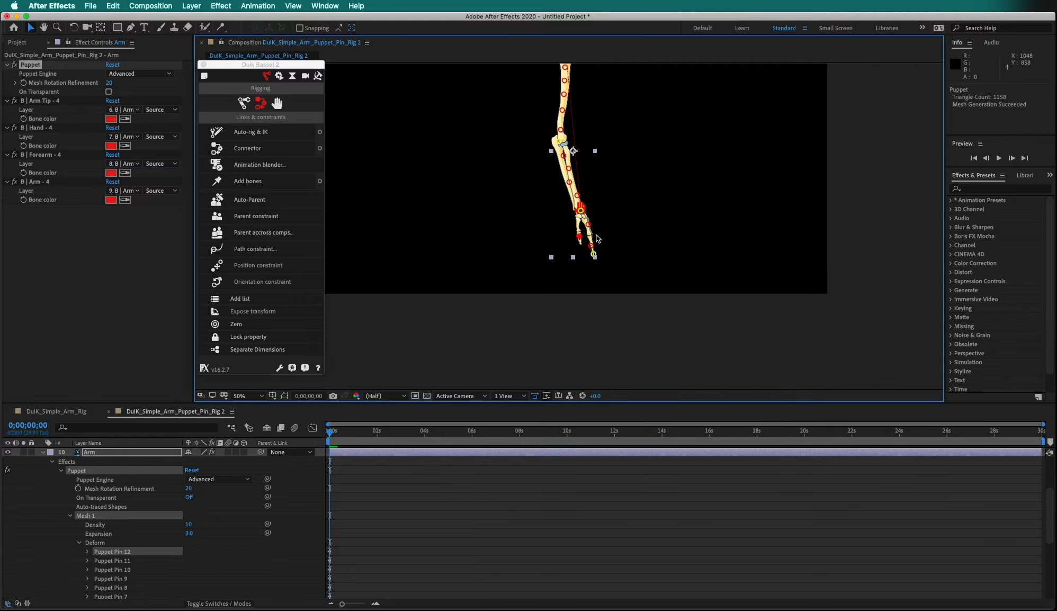
pyautogui.press('h')
pyautogui.press('v')
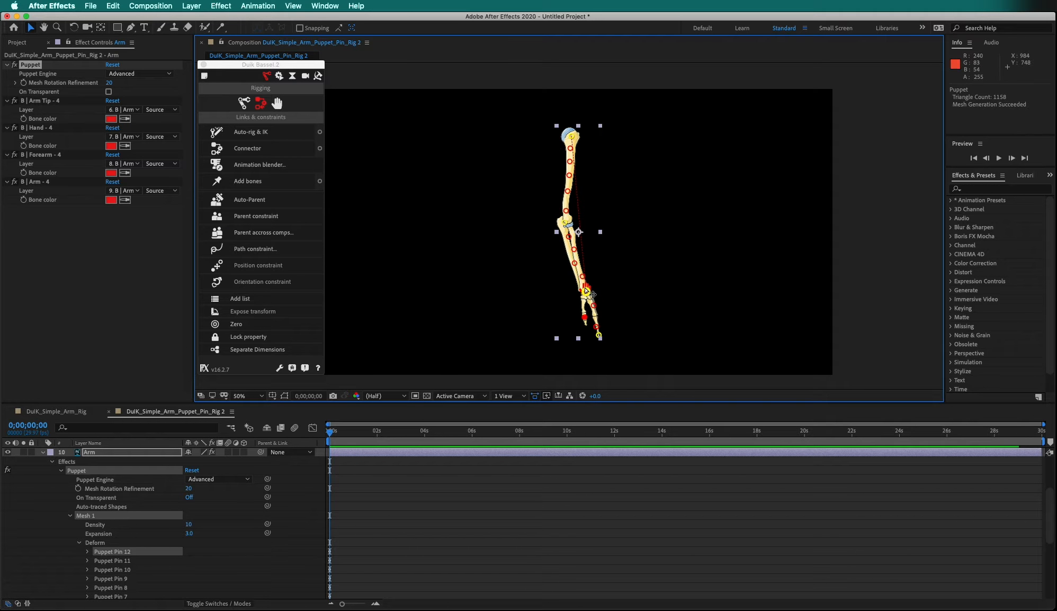
pyautogui.click(651, 279)
pyautogui.scroll(5, 99, 532)
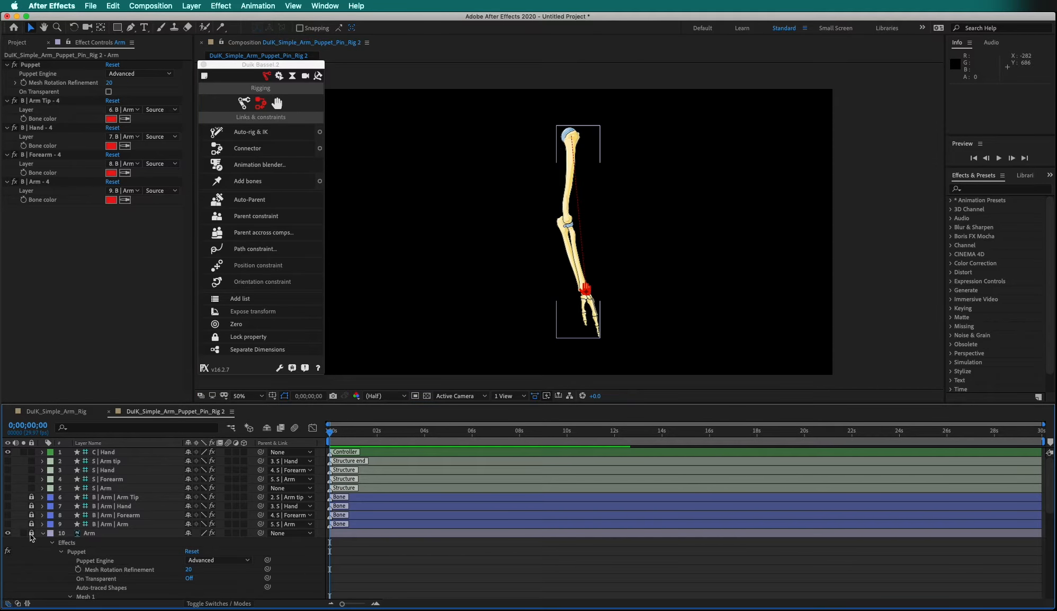
pyautogui.click(101, 453)
pyautogui.moveTo(602, 286)
pyautogui.mouseDown()
pyautogui.moveTo(650, 179)
pyautogui.moveTo(656, 264)
pyautogui.moveTo(627, 195)
pyautogui.moveTo(618, 226)
pyautogui.moveTo(590, 248)
pyautogui.moveTo(685, 245)
pyautogui.moveTo(615, 267)
pyautogui.moveTo(578, 230)
pyautogui.moveTo(602, 223)
pyautogui.moveTo(672, 252)
pyautogui.moveTo(710, 303)
pyautogui.moveTo(738, 314)
pyautogui.moveTo(633, 220)
pyautogui.moveTo(556, 194)
pyautogui.moveTo(404, 354)
pyautogui.moveTo(443, 254)
pyautogui.moveTo(388, 278)
pyautogui.moveTo(632, 243)
pyautogui.moveTo(656, 258)
pyautogui.moveTo(658, 242)
pyautogui.mouseUp()
pyautogui.press('w')
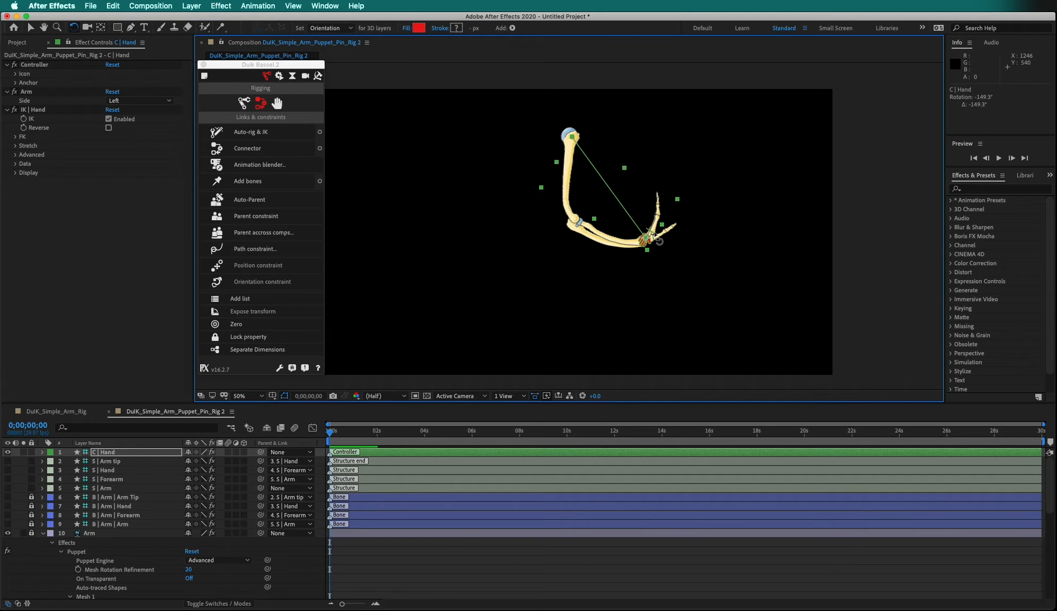
pyautogui.hotkey('ctrl', 'z')
pyautogui.hotkey('ctrl', 'z')
pyautogui.hotkey('ctrl', 'z')
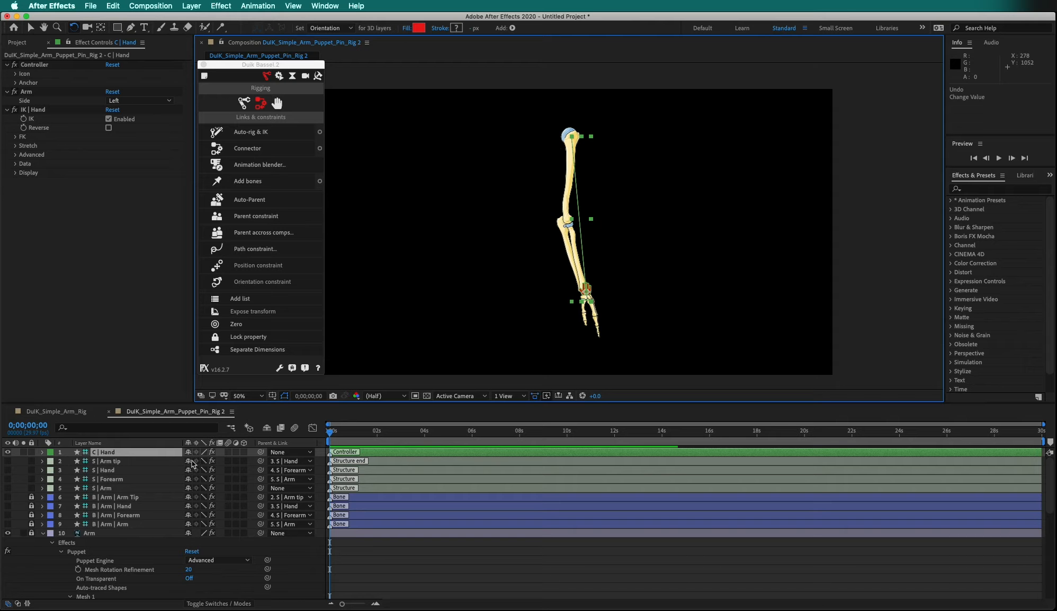
# Mark layers 2–10 shy, lock structure layers 2–5 and hide shy layers from the timeline
pyautogui.moveTo(191, 468); pyautogui.dragTo(191, 535)
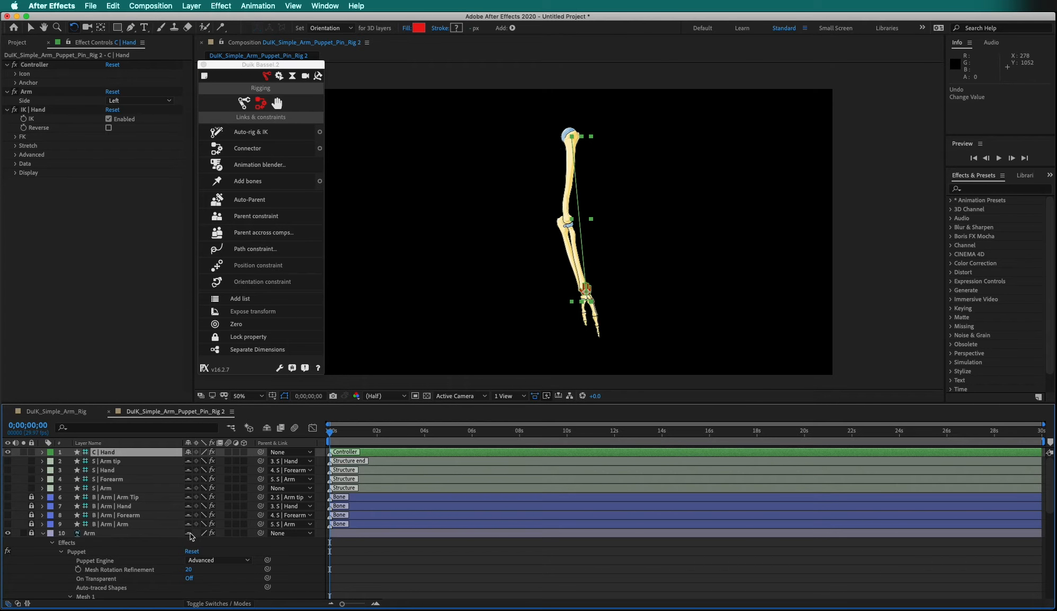
pyautogui.moveTo(33, 463); pyautogui.dragTo(34, 487)
pyautogui.click(266, 428)
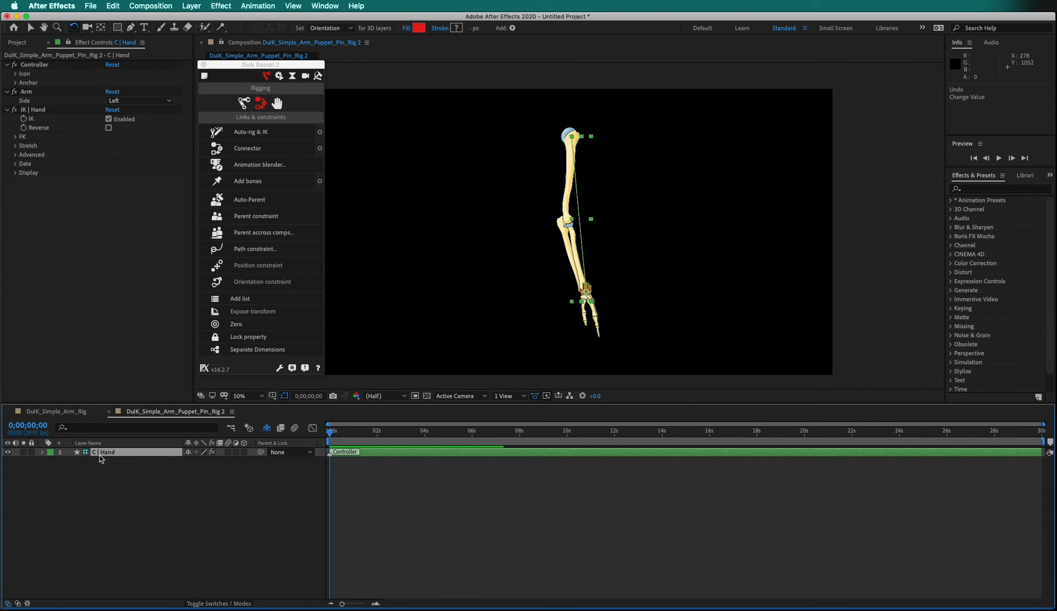
# Reveal C | Hand's Position and zero it under a Duik Zero parent
pyautogui.press('p')
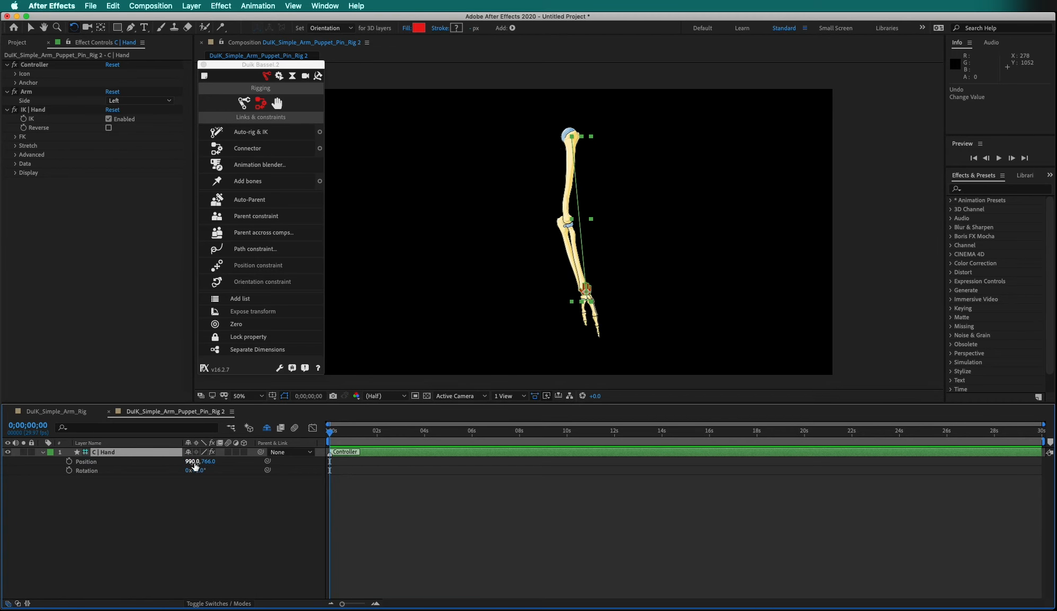
pyautogui.click(240, 324)
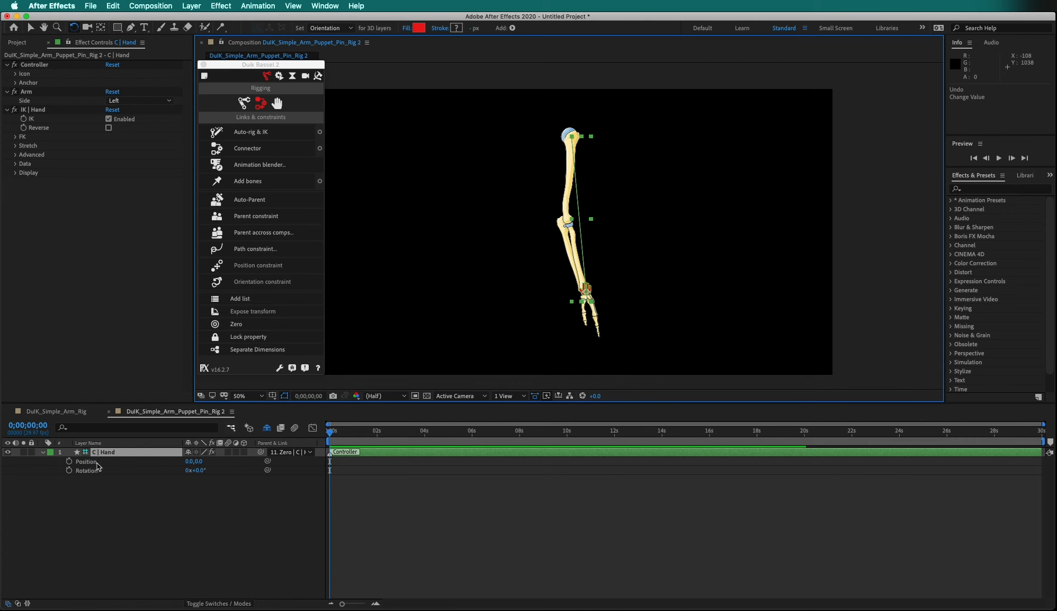
# Keyframe Position at 0s, then bend the arm with the controller a few frames later
pyautogui.click(69, 462)
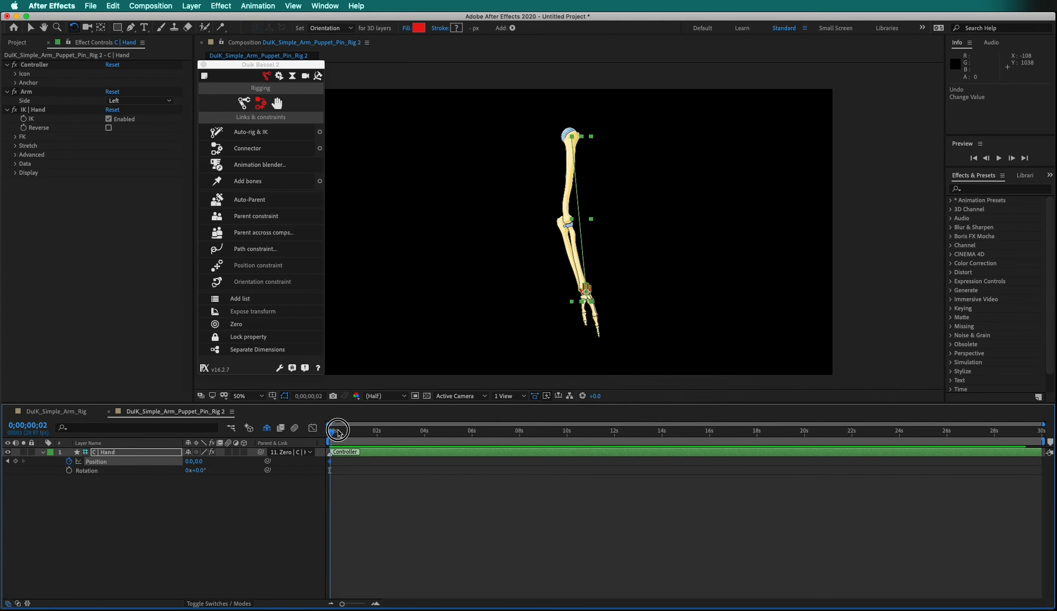
pyautogui.moveTo(332, 432); pyautogui.dragTo(339, 433)
pyautogui.press('v')
pyautogui.moveTo(587, 297); pyautogui.dragTo(633, 226)
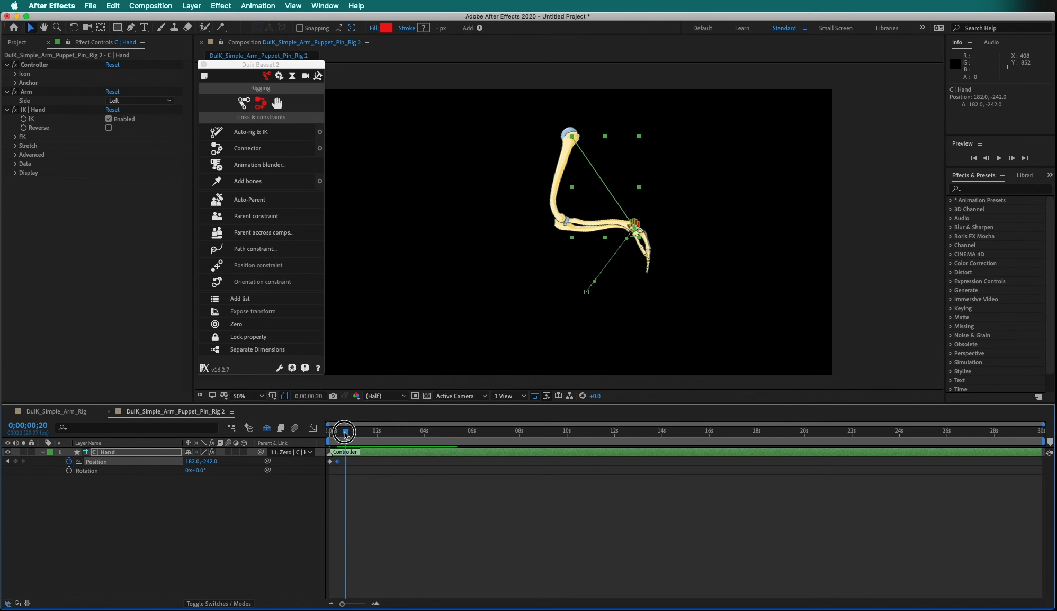
# At frame 21 set Position back to 0.0,0.0 to straighten the arm
pyautogui.moveTo(335, 435); pyautogui.dragTo(346, 432)
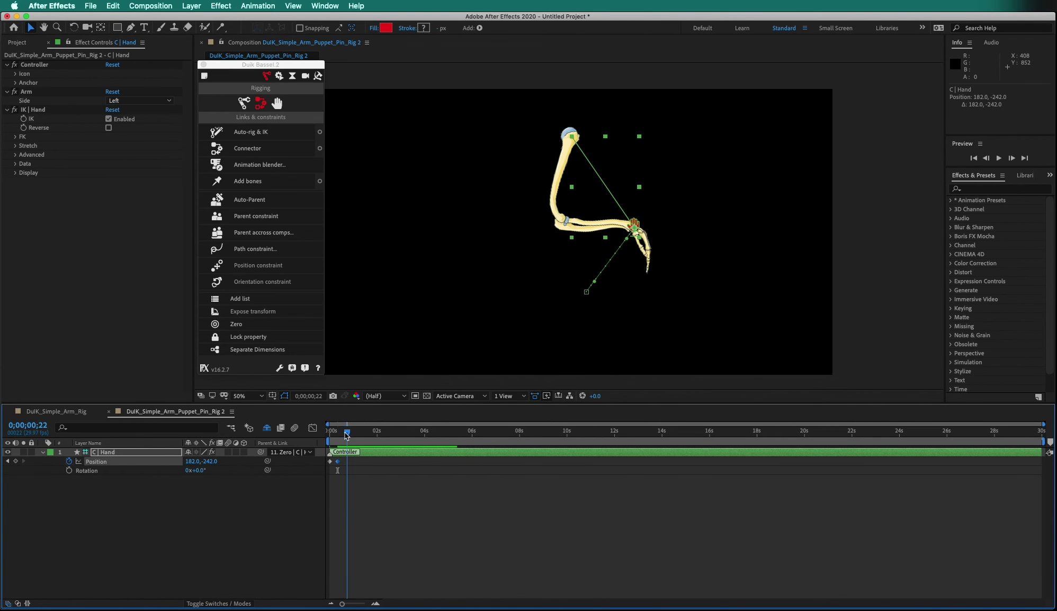
pyautogui.click(193, 461)
pyautogui.press('Tab')
pyautogui.write('0')
pyautogui.press('Return')
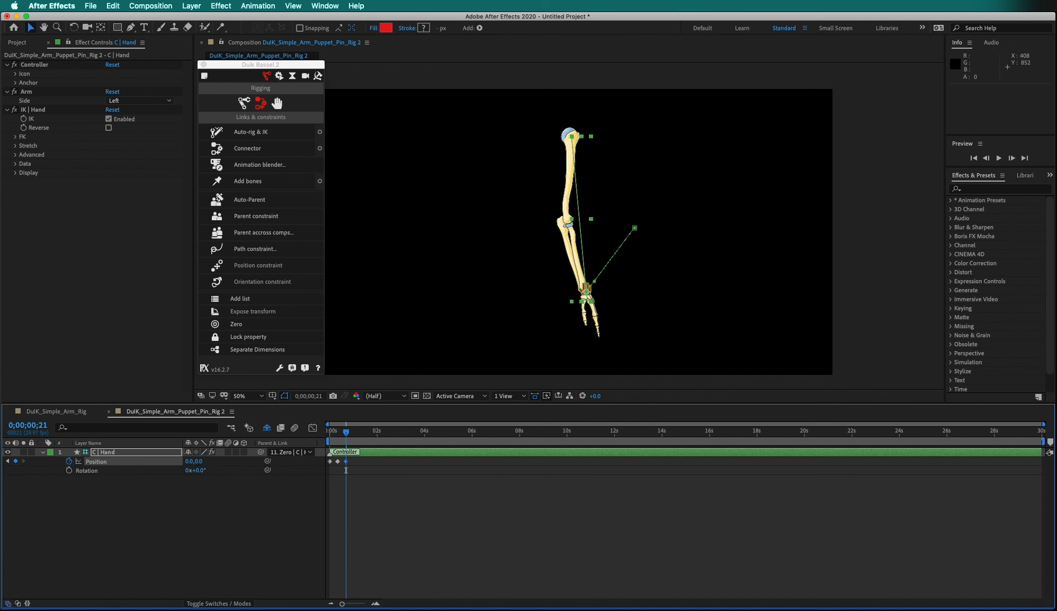
# End the work area at frame 21 and preview the bend loop from the start
pyautogui.press('n')
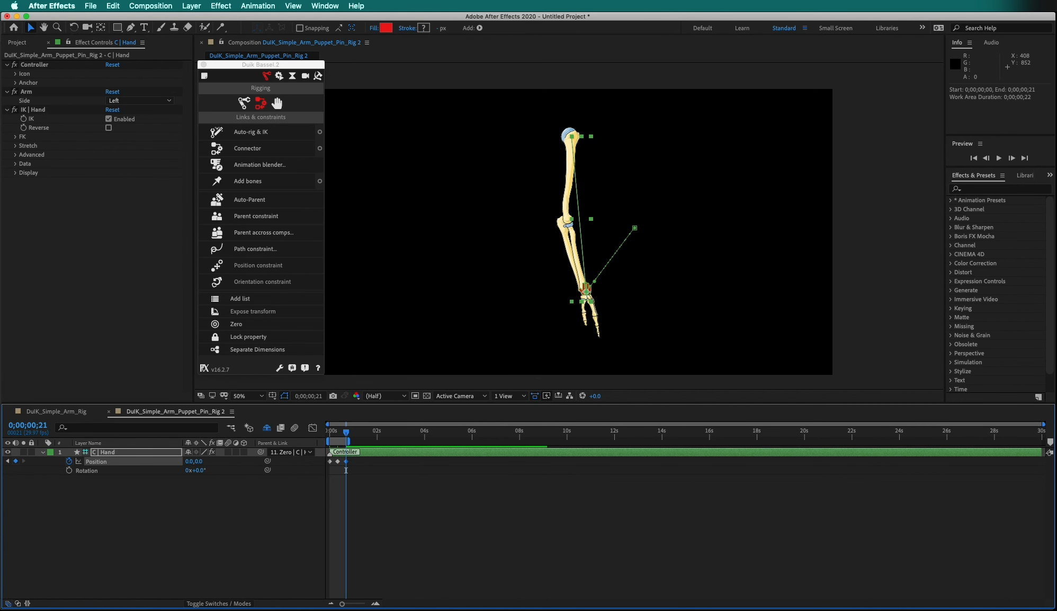
pyautogui.moveTo(349, 432); pyautogui.dragTo(324, 432)
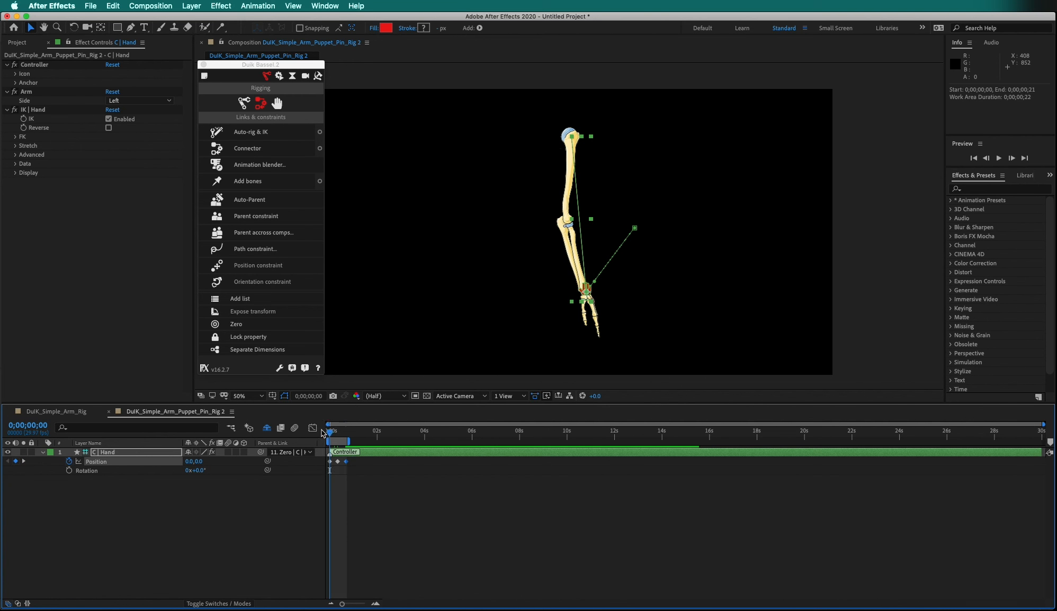
pyautogui.press('space')
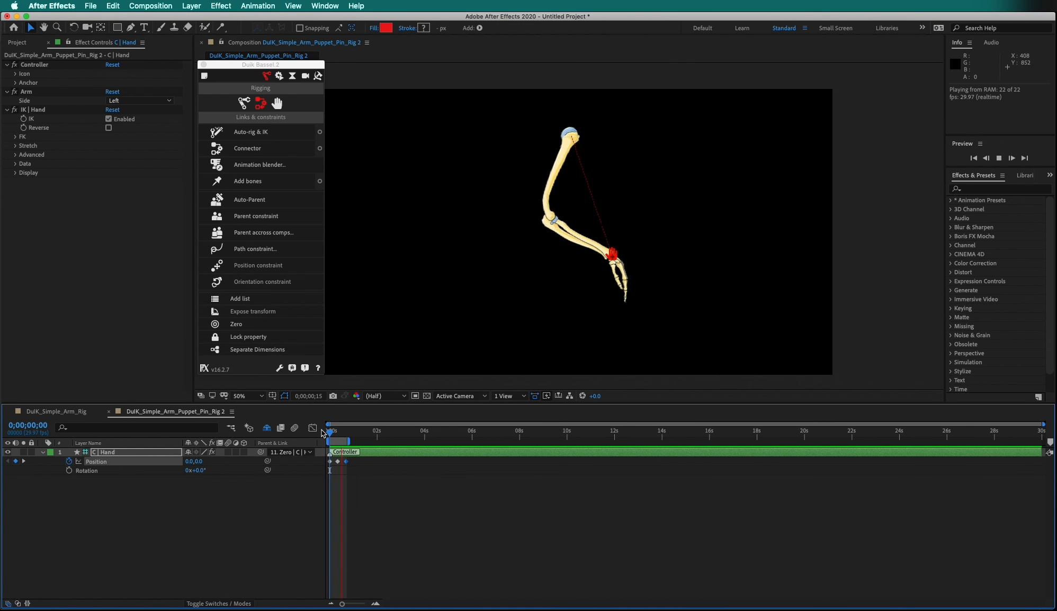